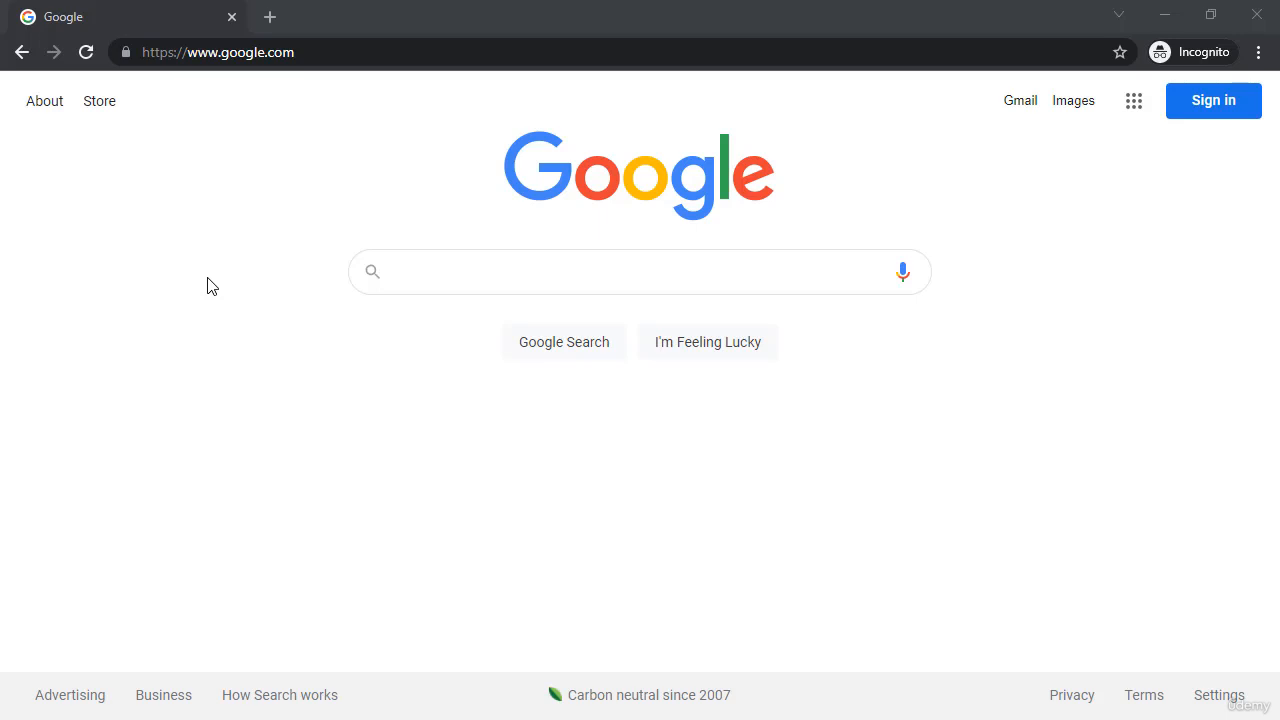
# Search Google for 'mysql' and scroll to the official mysql.com result
pyautogui.click(496, 272)
pyautogui.write('mysql')
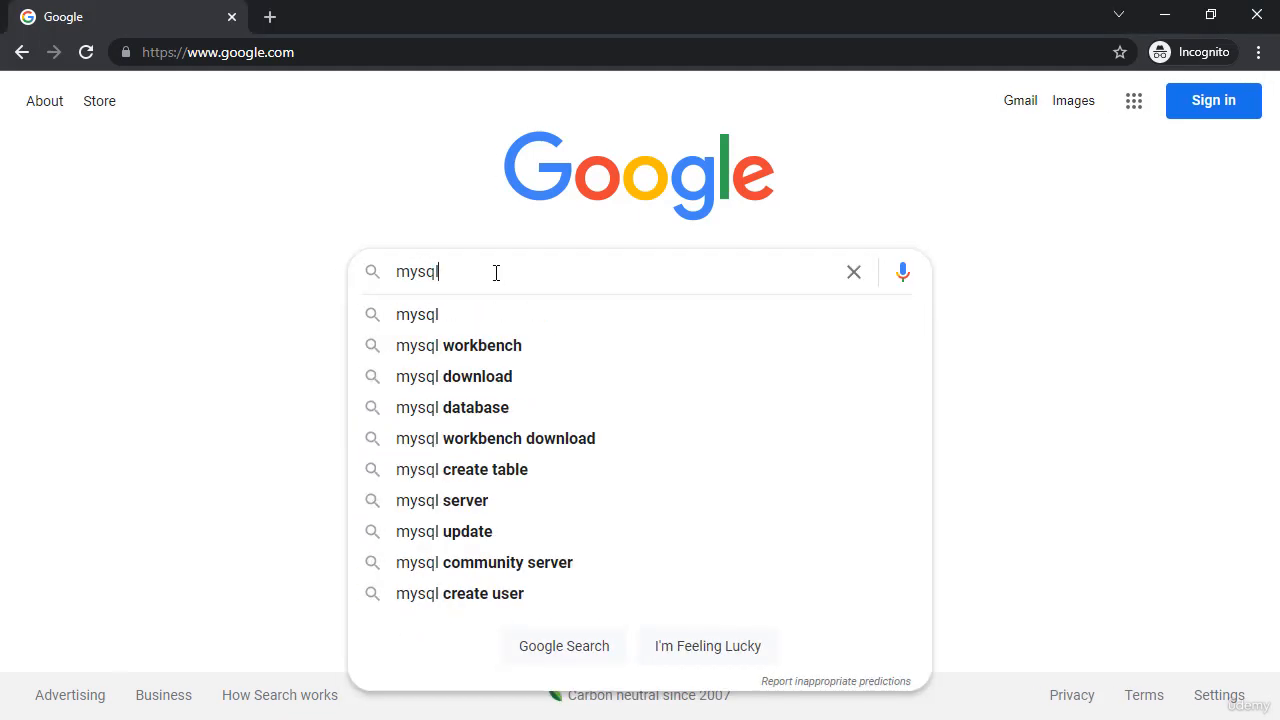
pyautogui.press('Return')
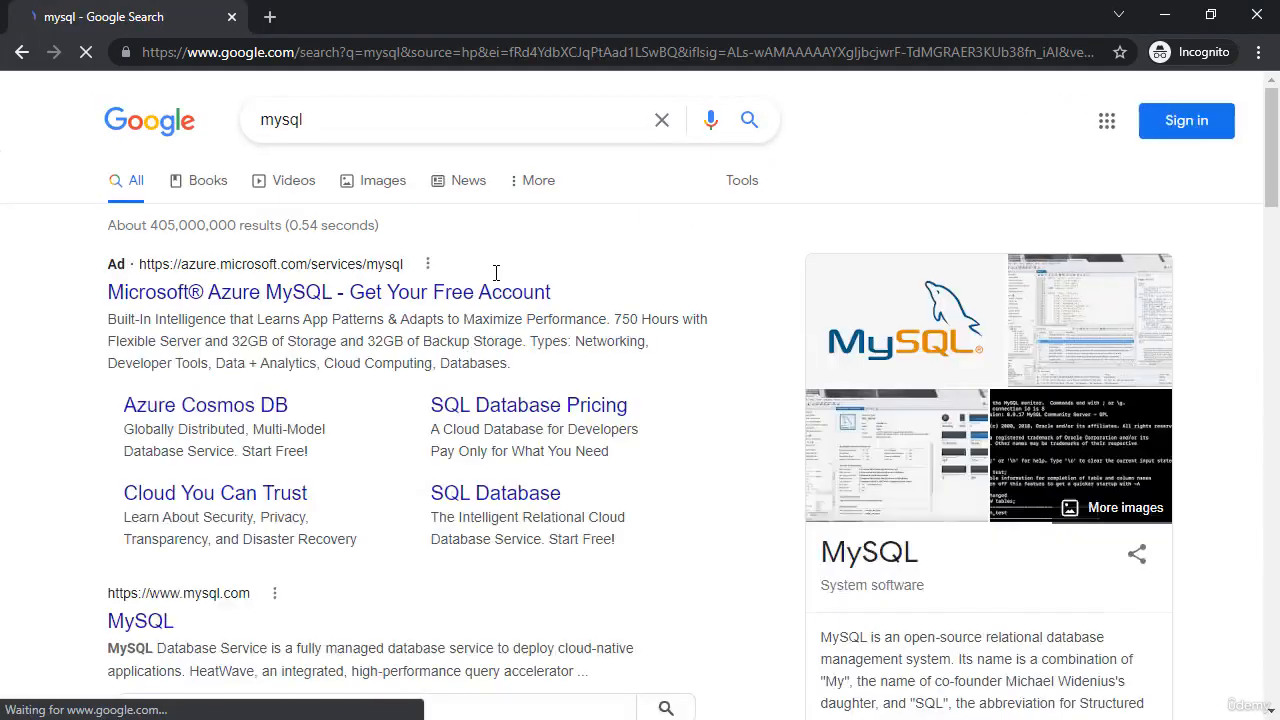
pyautogui.scroll(-3, 377, 414)
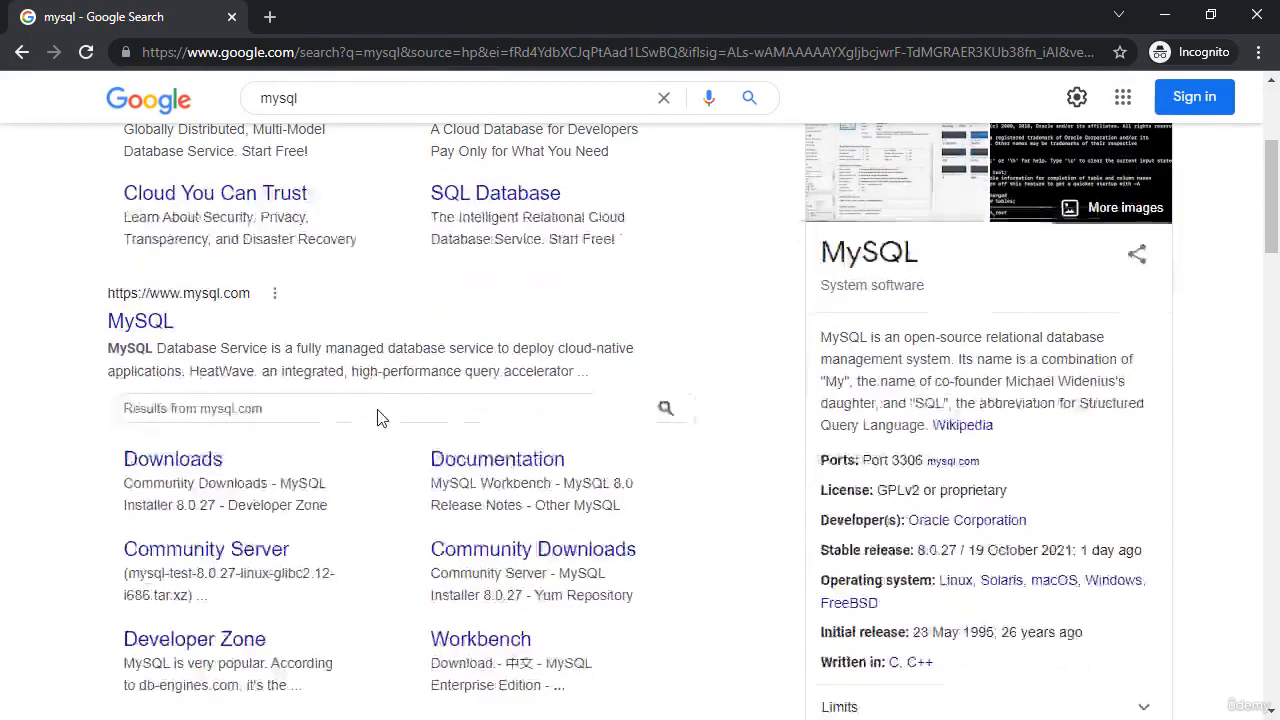
# Go from mysql.com through Developer Zone and MySQL Downloads to the Community Server 8.0.27 Windows page
pyautogui.click(150, 323)
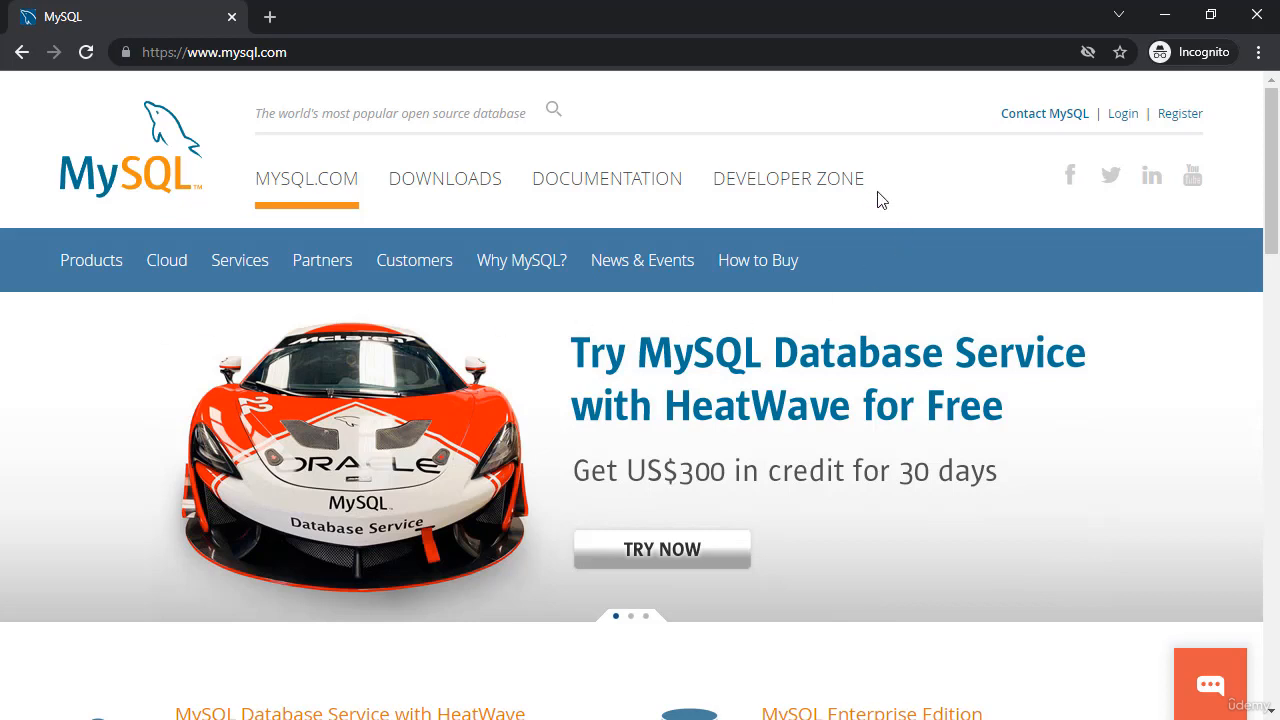
pyautogui.click(806, 188)
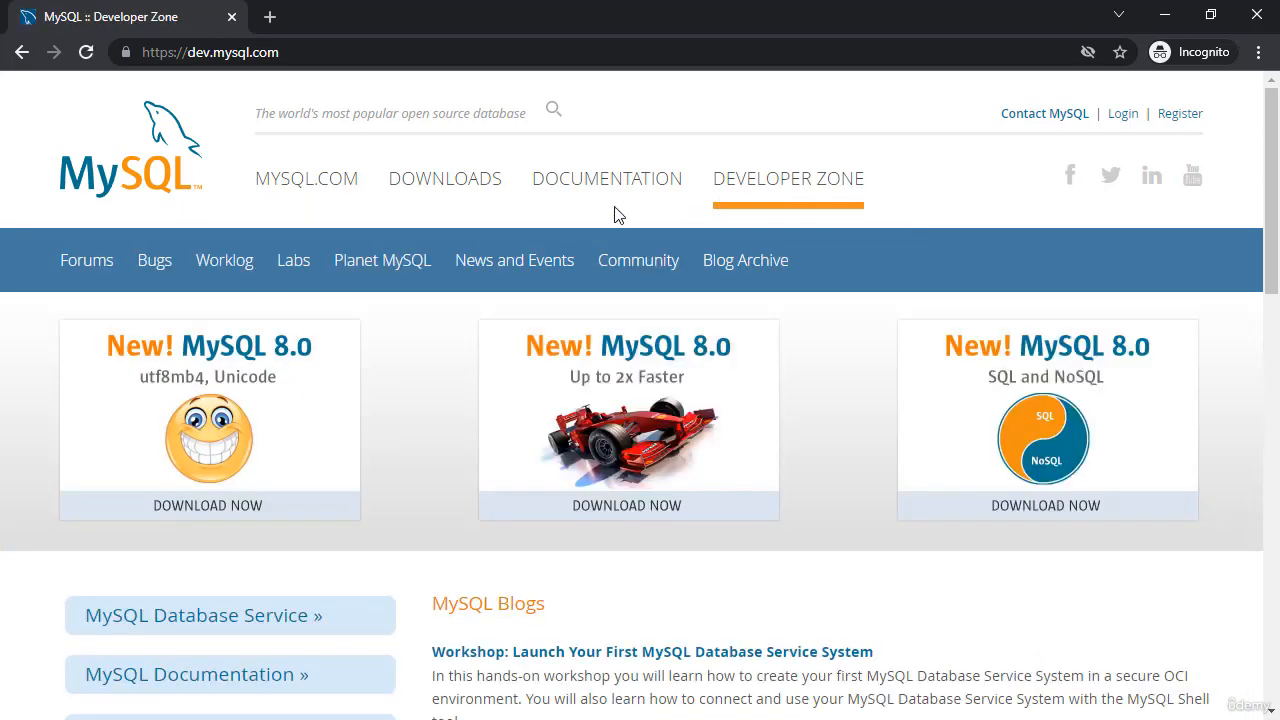
pyautogui.scroll(-1, 431, 240)
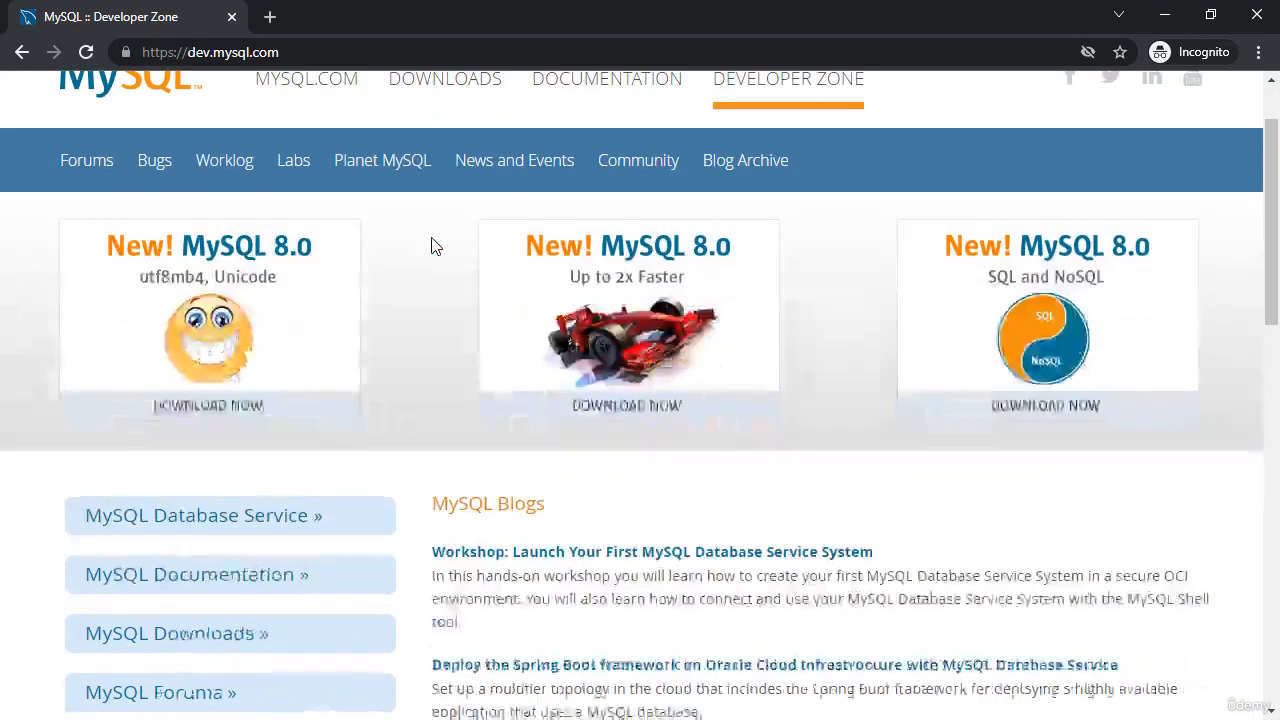
pyautogui.scroll(-2, 431, 247)
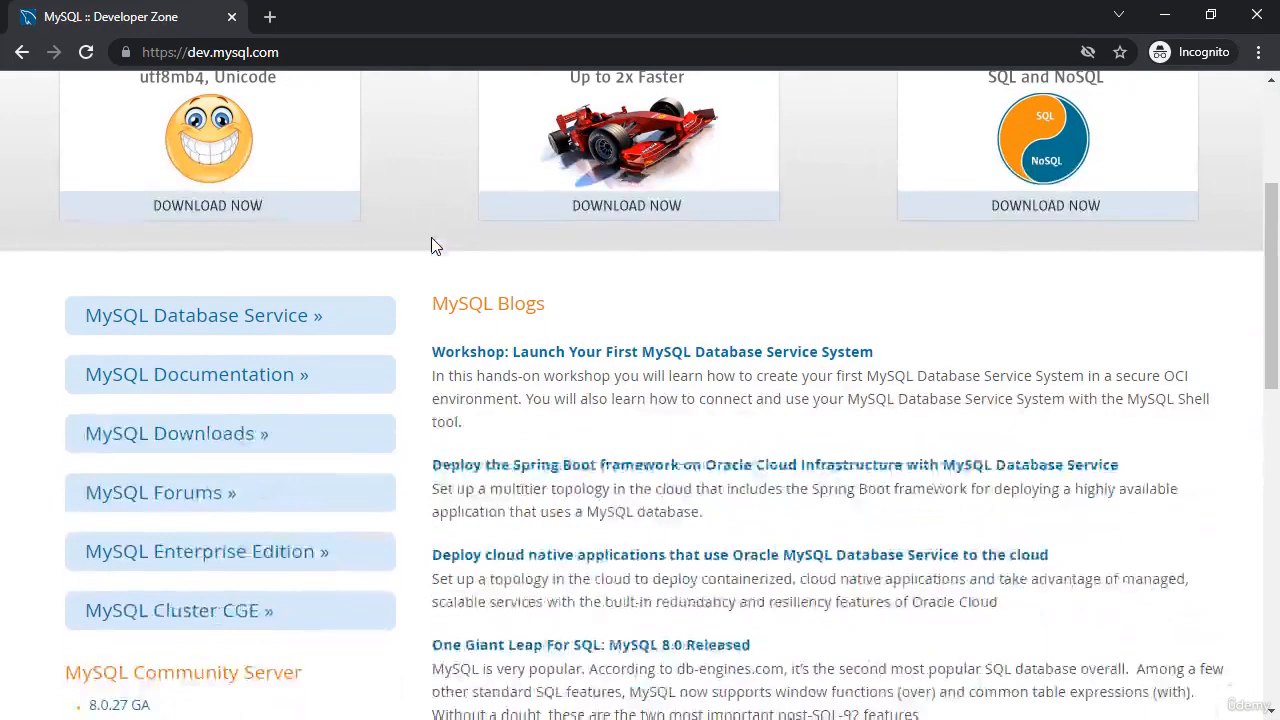
pyautogui.click(188, 440)
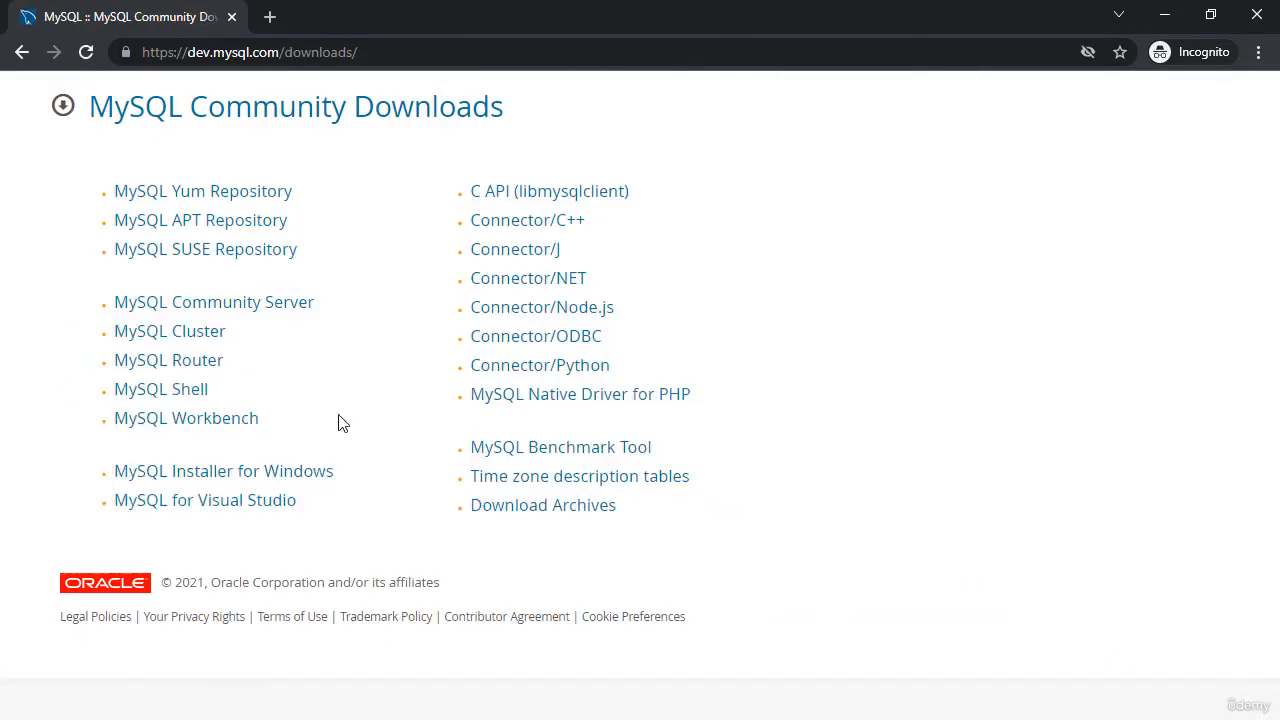
pyautogui.click(290, 312)
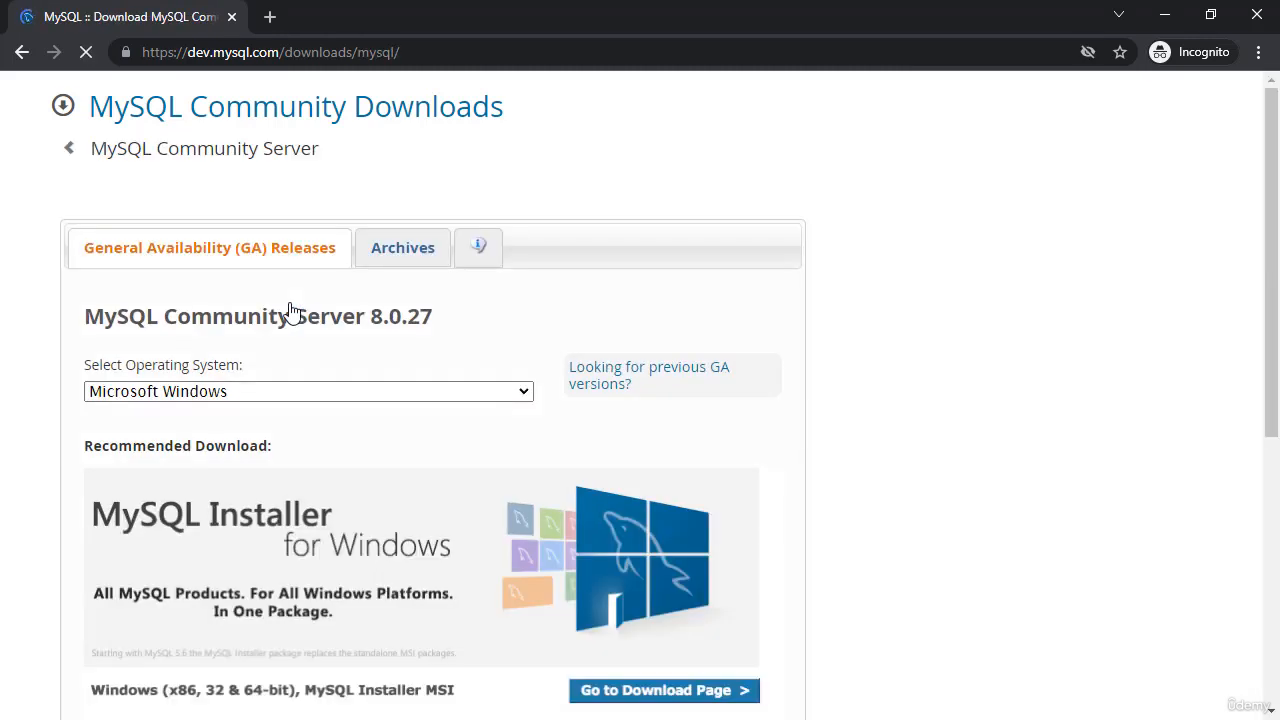
pyautogui.scroll(-3, 860, 271)
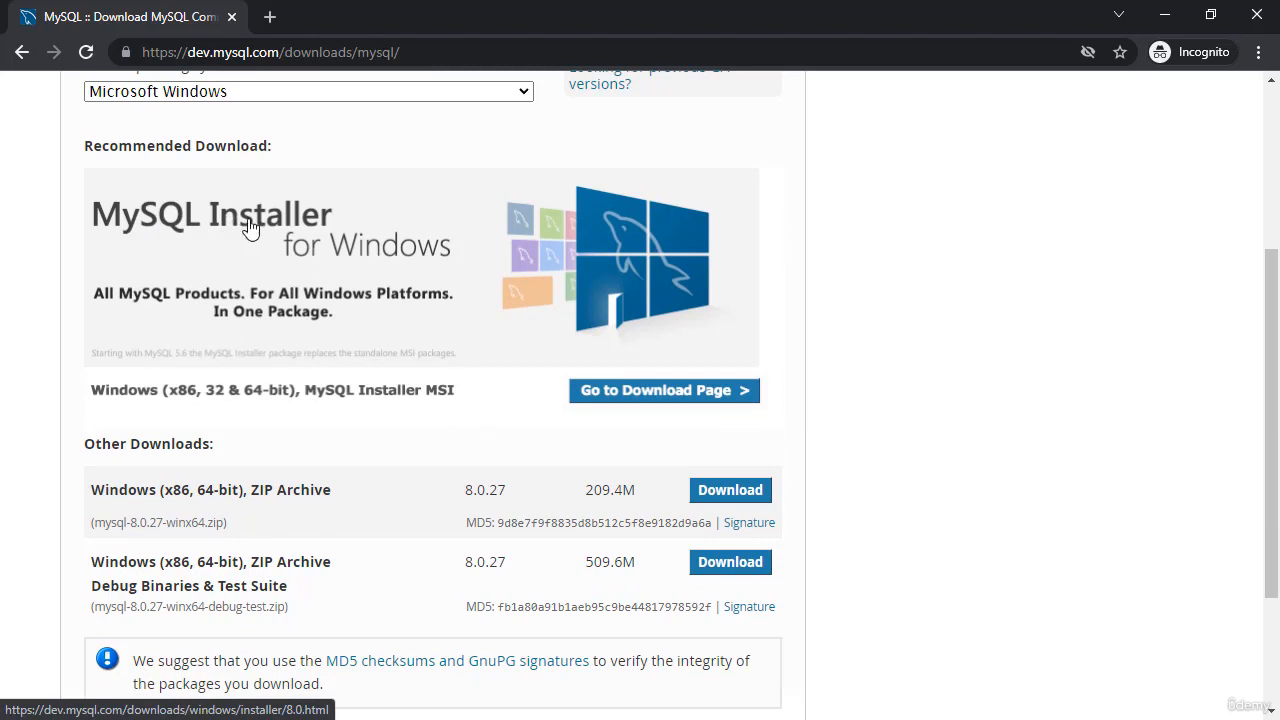
# Download the 2.4M MySQL Installer 8.0.27 web MSI without signing in and launch it
pyautogui.click(688, 397)
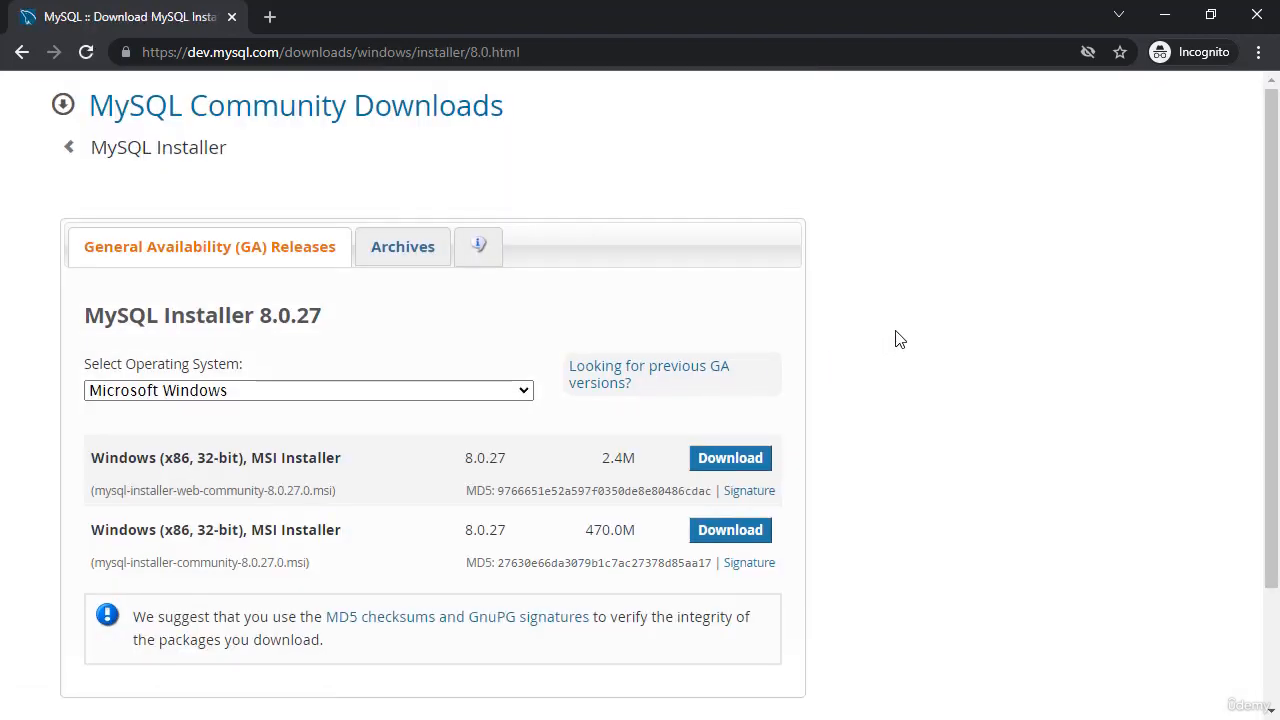
pyautogui.scroll(-1, 895, 340)
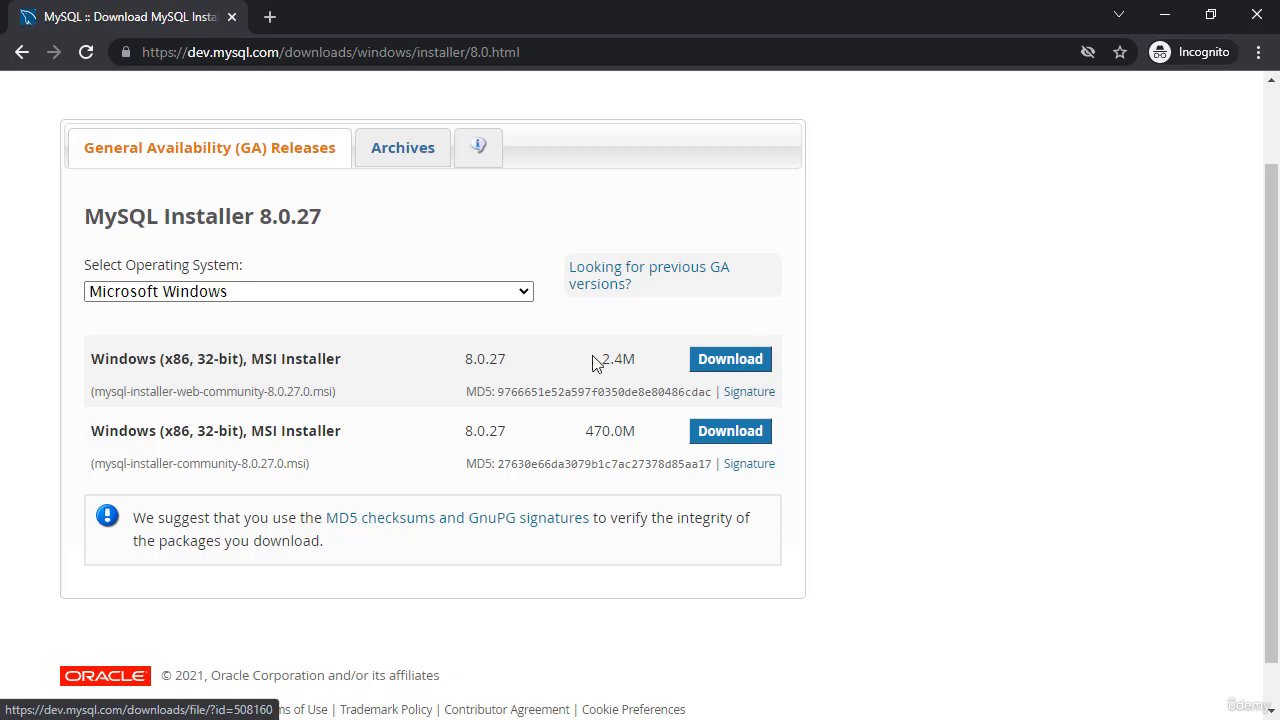
pyautogui.click(731, 360)
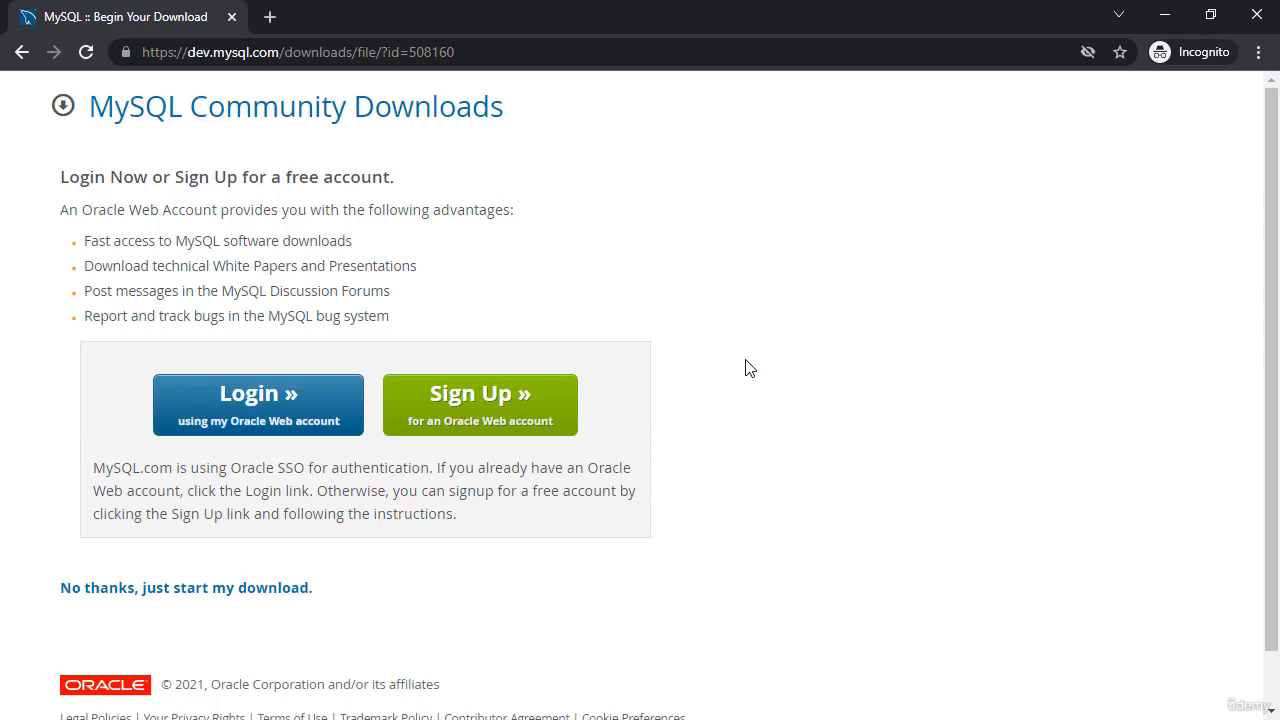
pyautogui.click(118, 598)
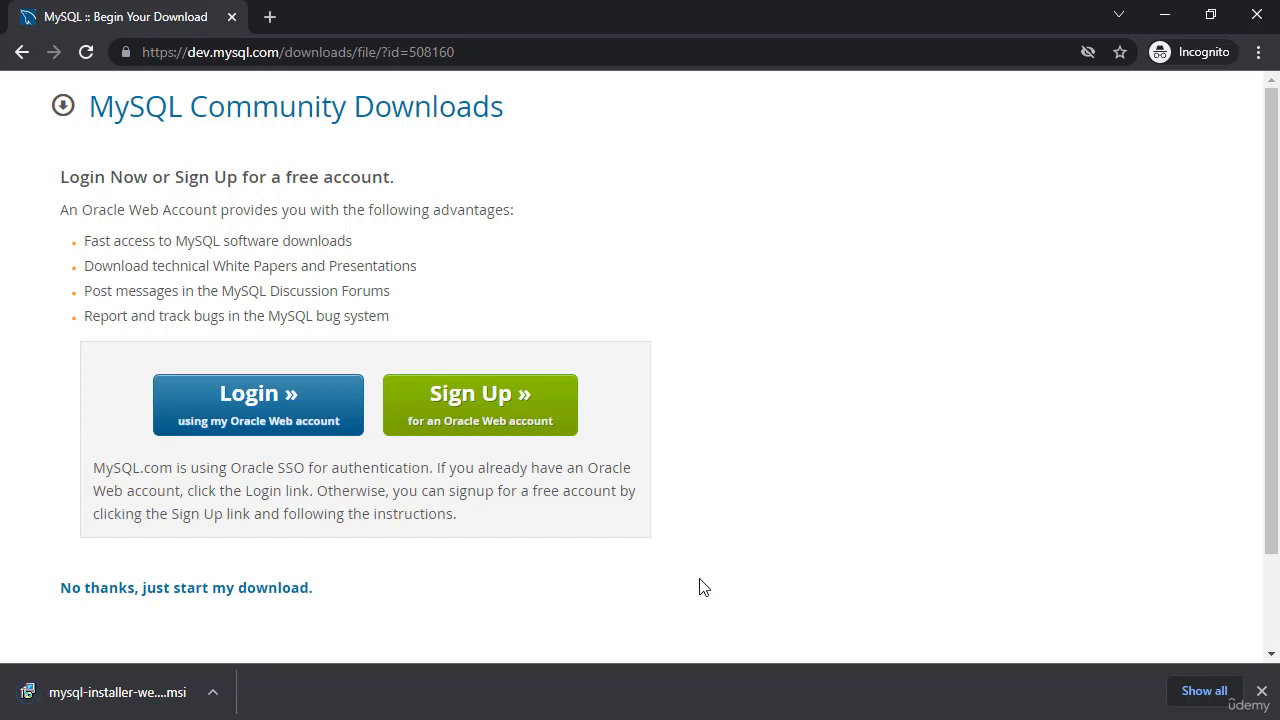
pyautogui.click(85, 693)
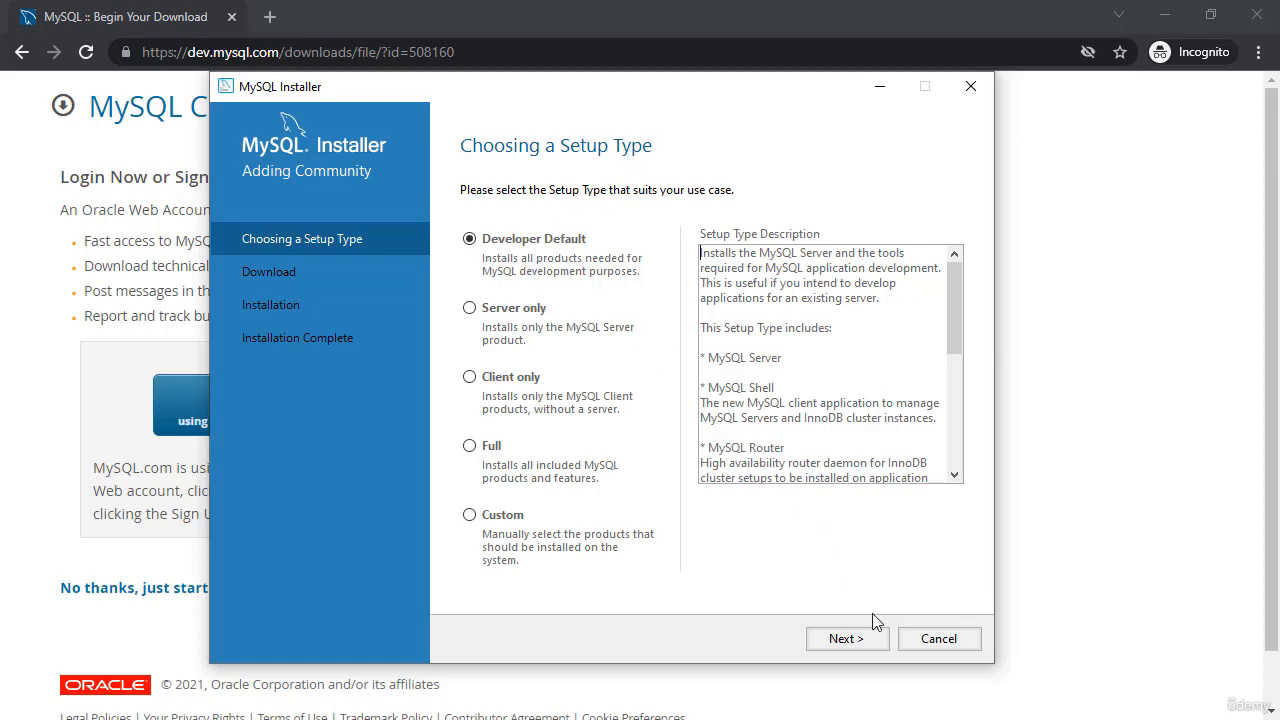
# Keep the Developer Default setup type and accept the Workbench install path conflict
pyautogui.click(845, 640)
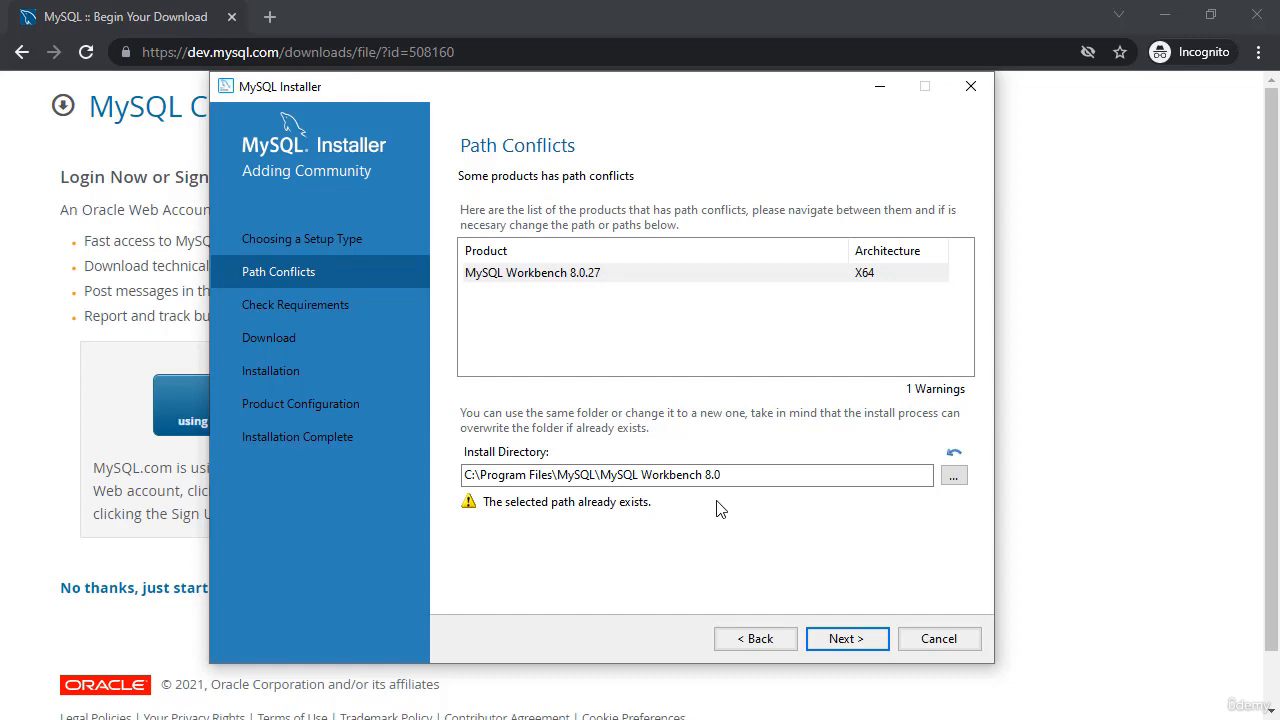
pyautogui.click(829, 640)
pyautogui.click(789, 437)
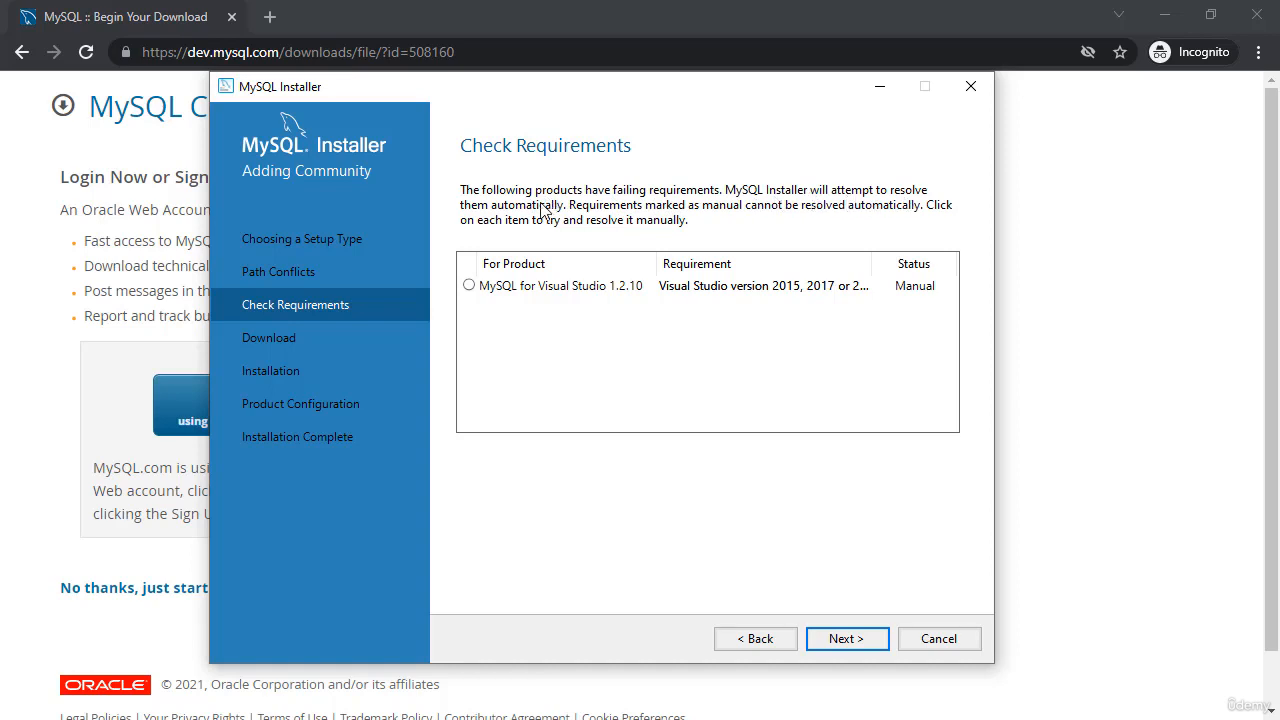
# Recheck the unmet Visual Studio requirement, then continue without MySQL for Visual Studio
pyautogui.click(824, 289)
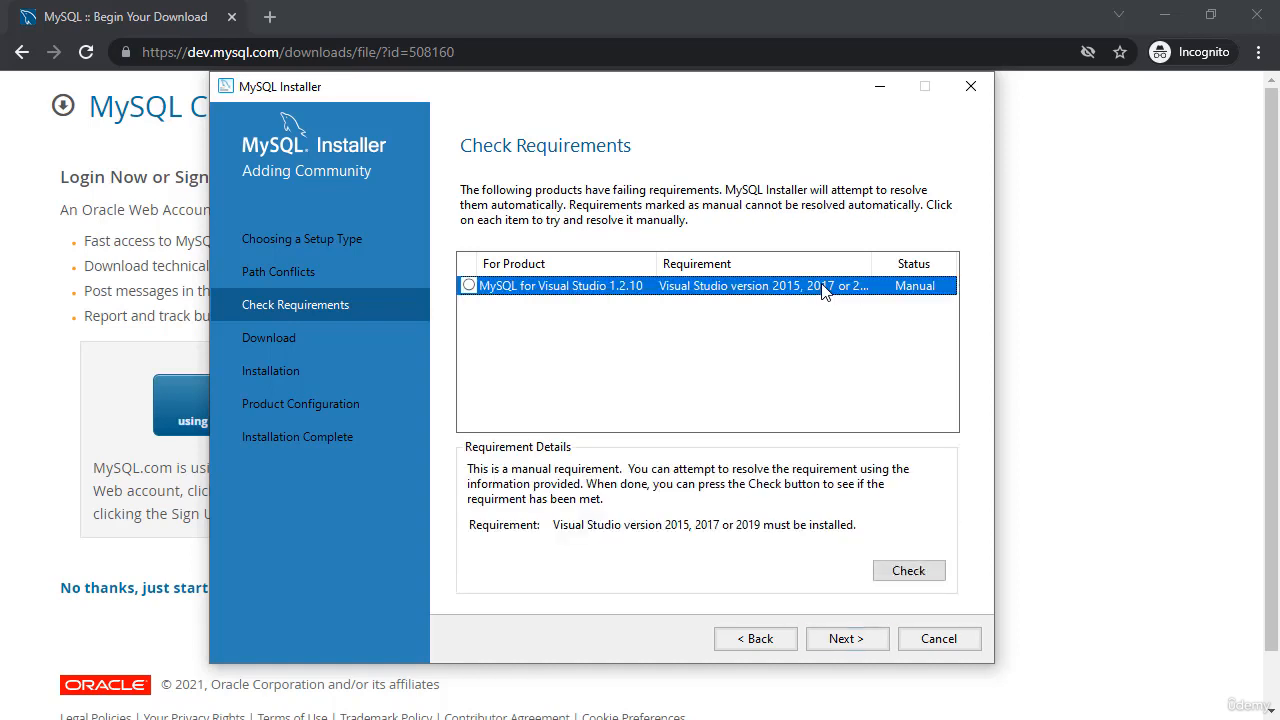
pyautogui.click(903, 572)
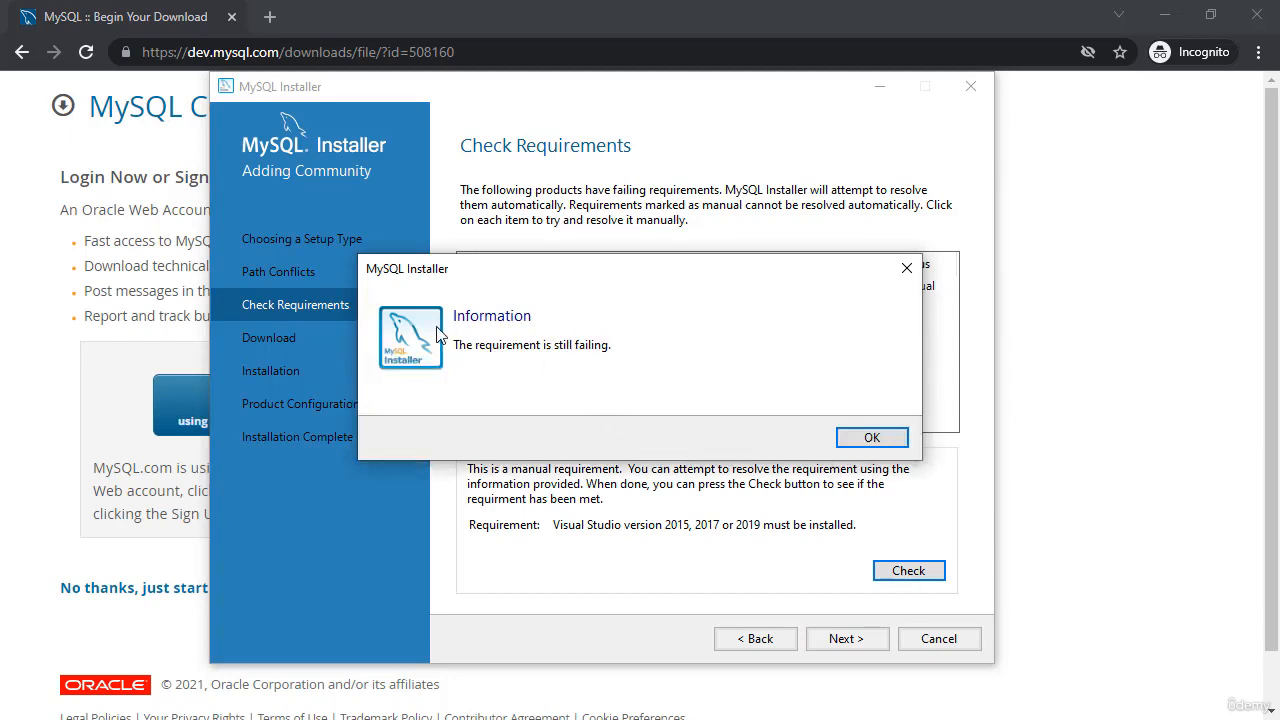
pyautogui.click(871, 437)
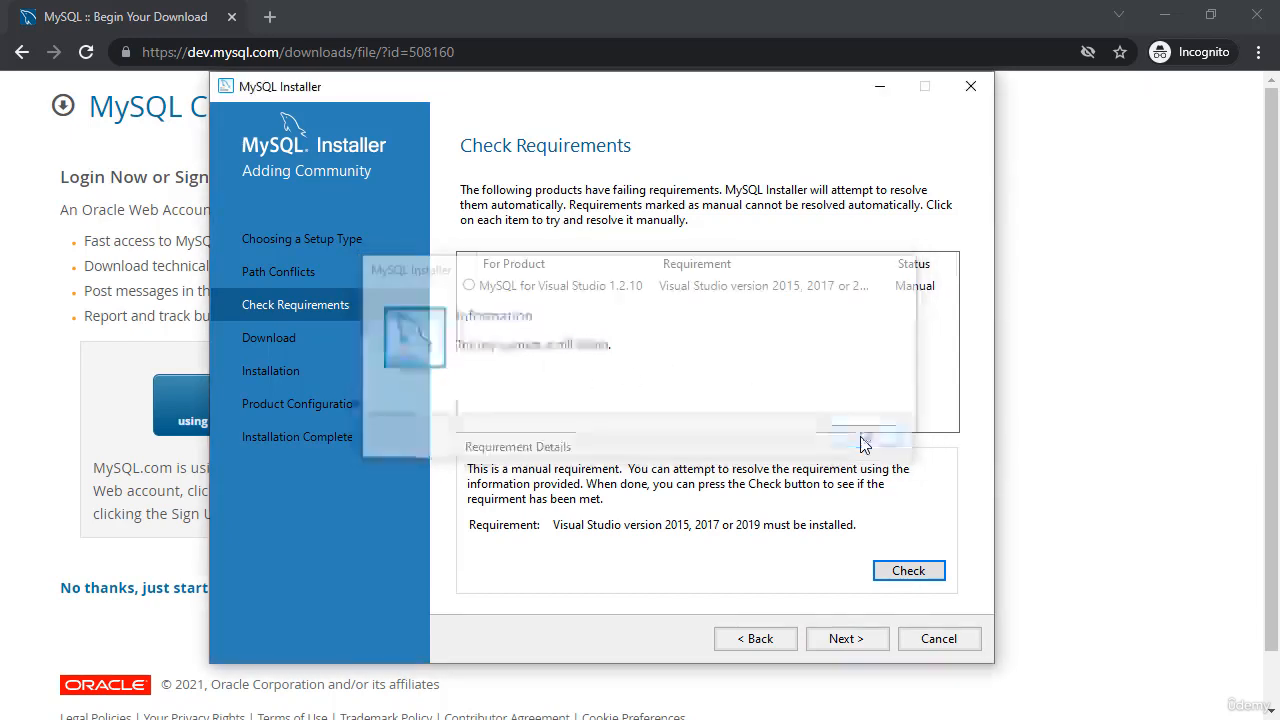
pyautogui.click(866, 639)
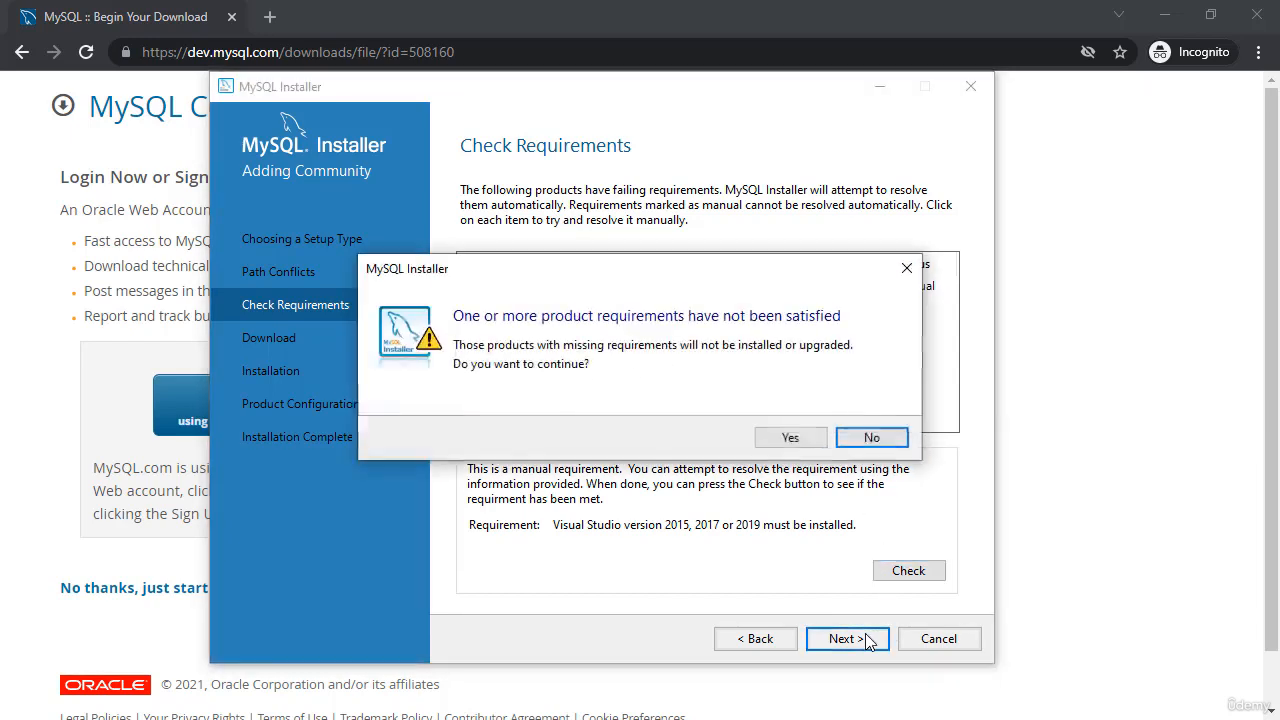
pyautogui.click(790, 439)
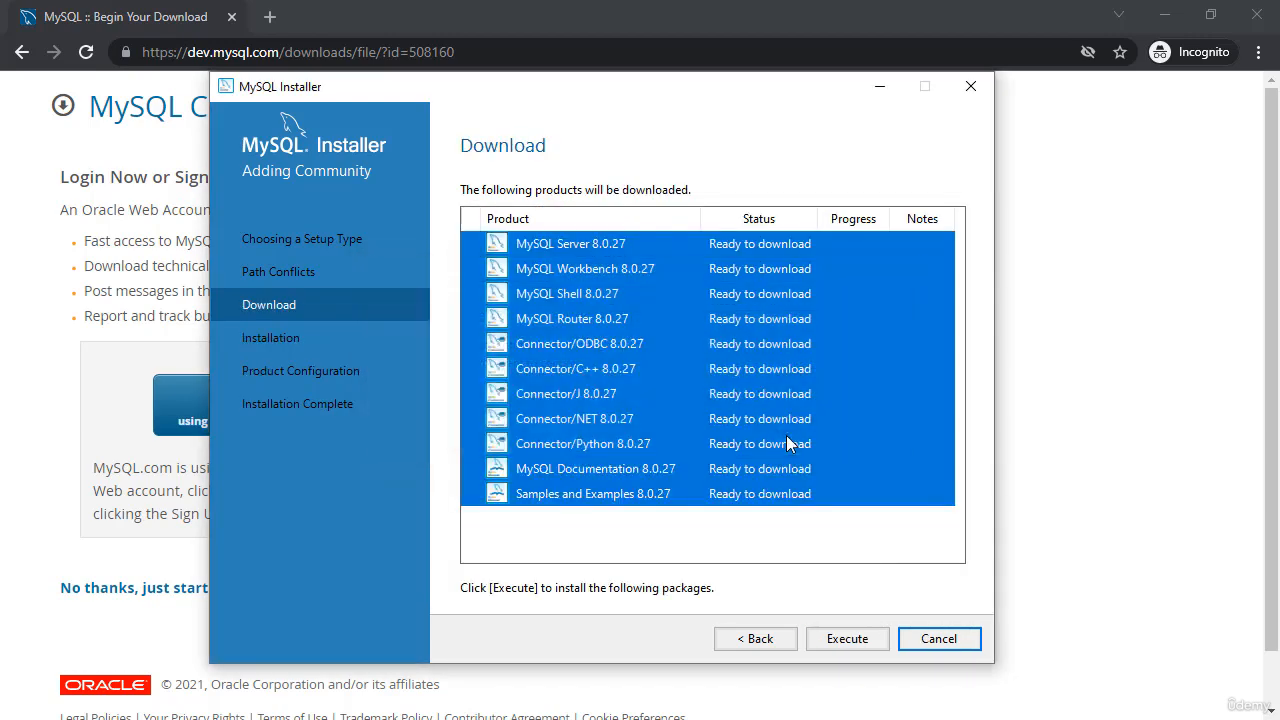
# Download all eleven 8.0.27 products, retrying failed ones until every product shows Downloaded
pyautogui.click(849, 639)
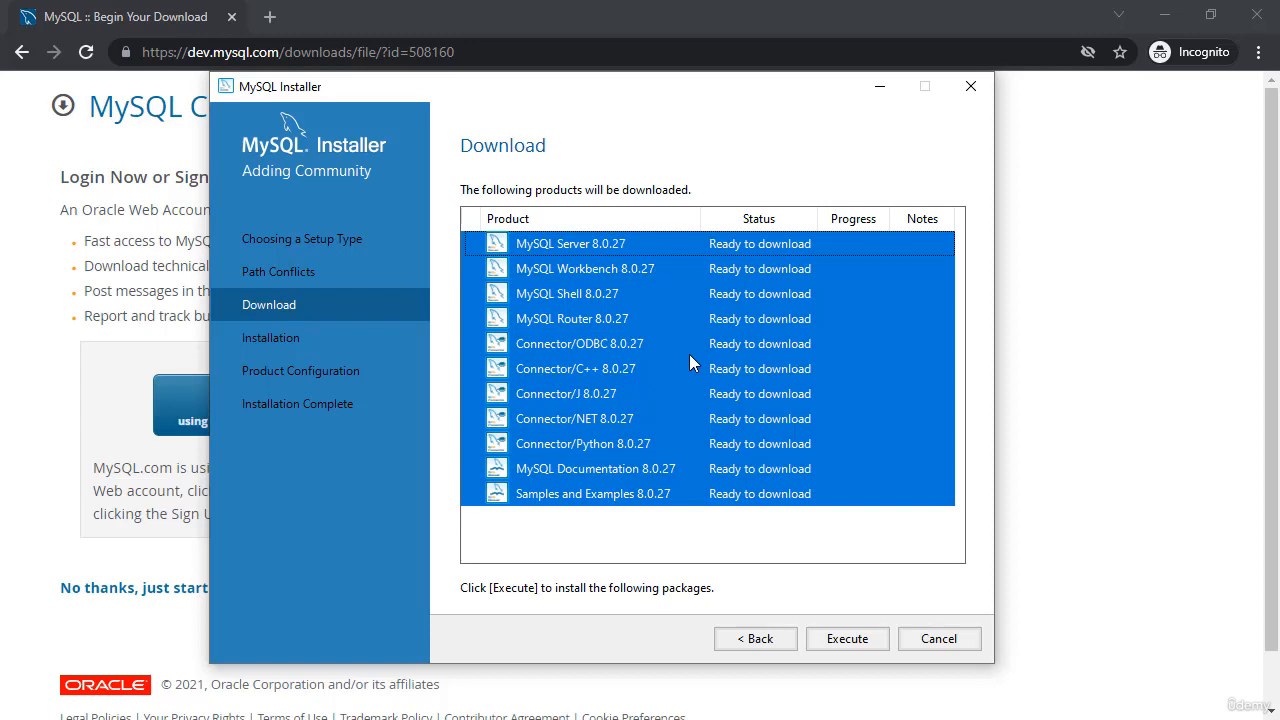
pyautogui.click(862, 645)
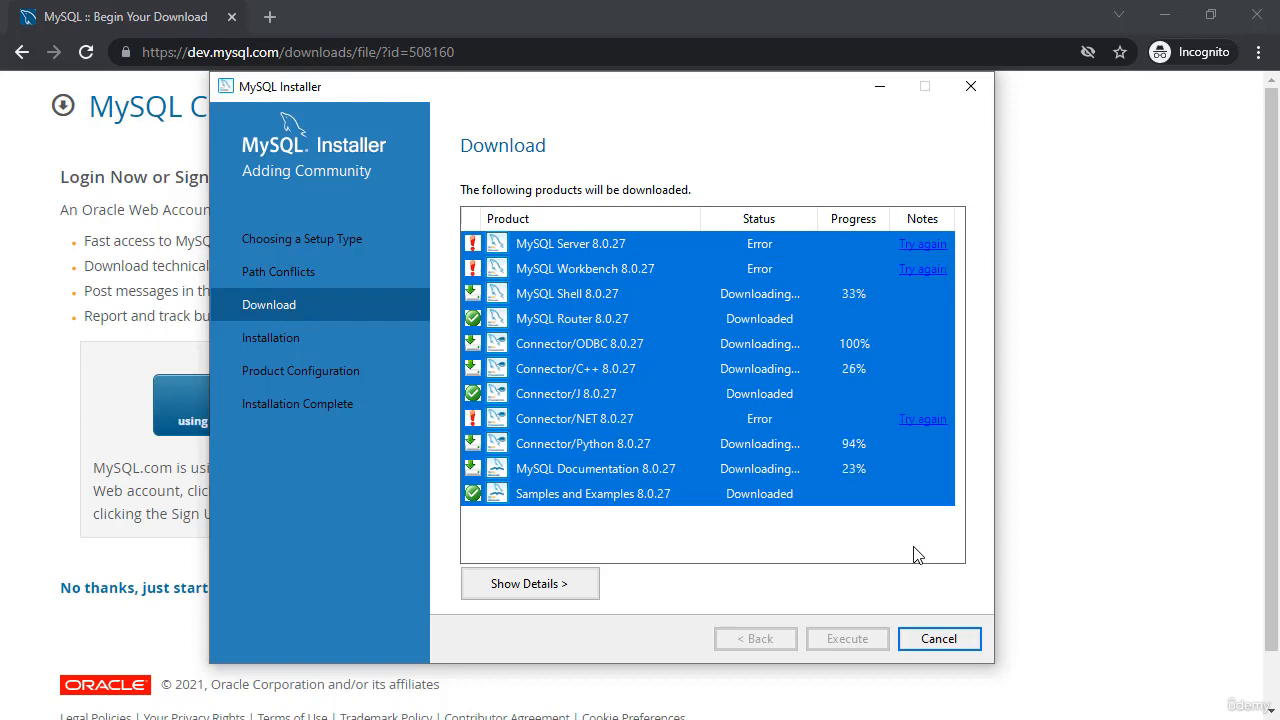
pyautogui.click(922, 248)
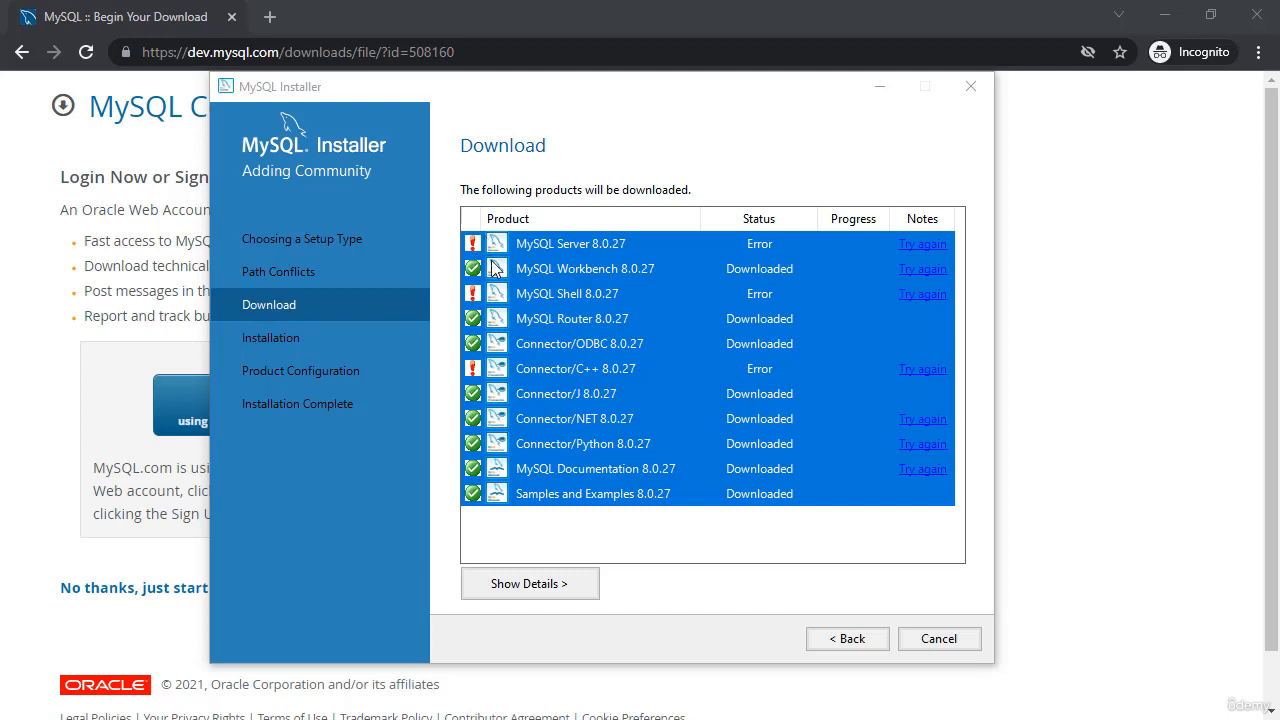
pyautogui.click(940, 248)
pyautogui.click(940, 248)
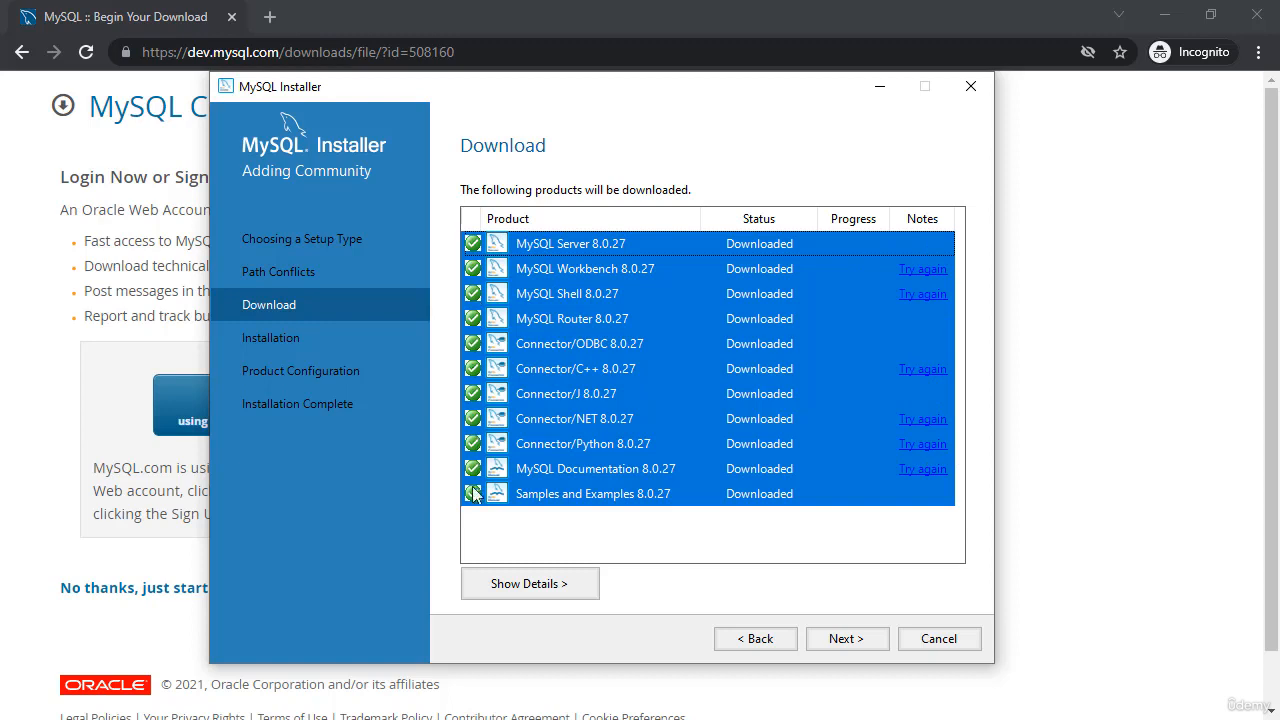
pyautogui.click(847, 639)
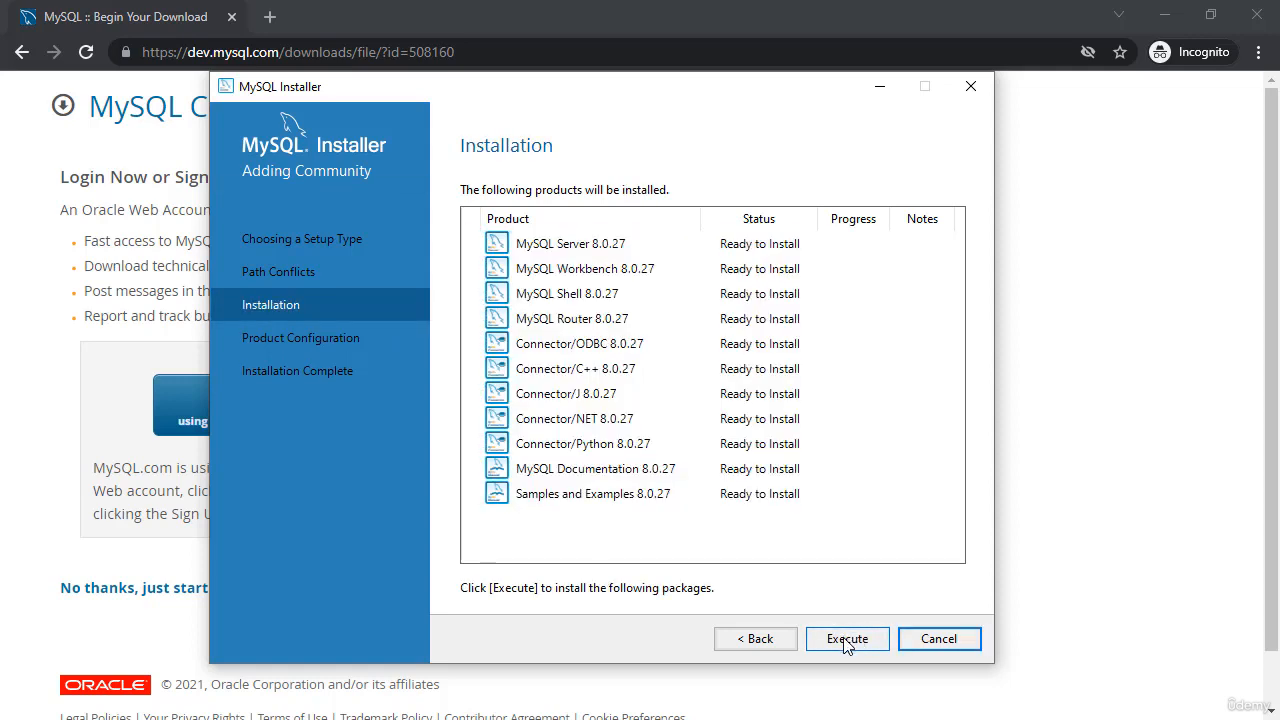
# Install all eleven products until each shows Complete, then proceed to Product Configuration
pyautogui.click(846, 640)
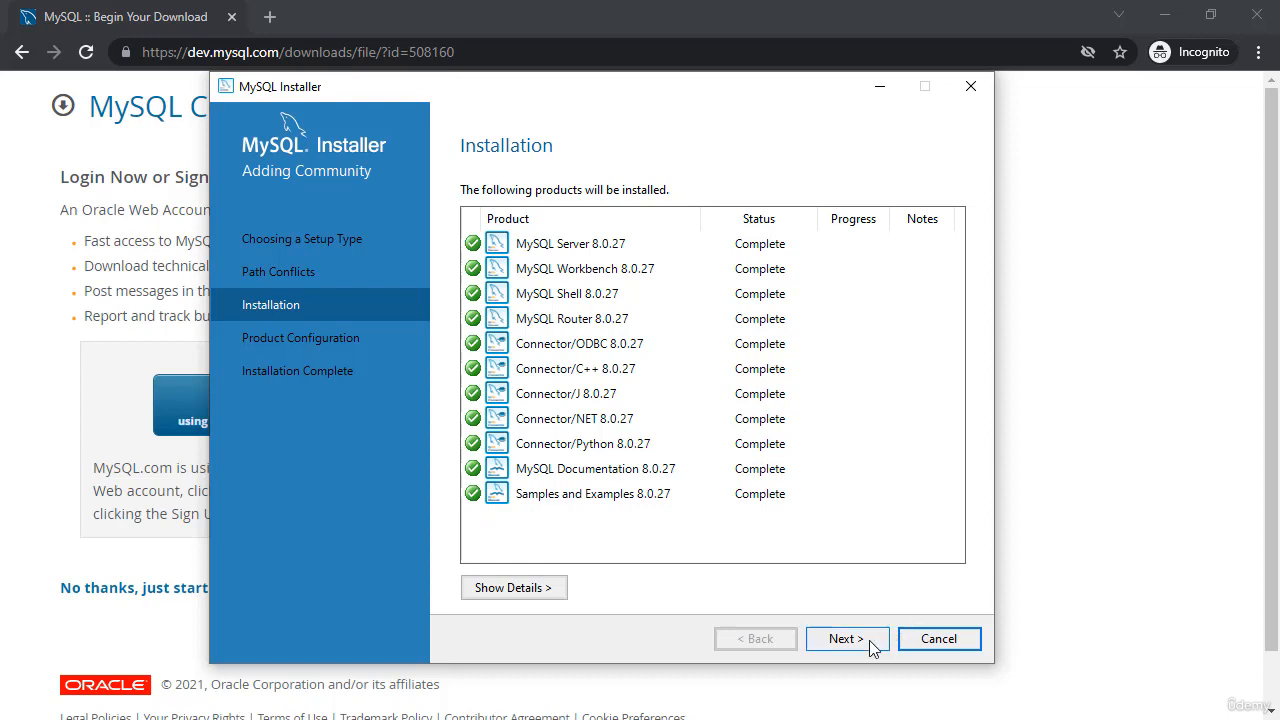
pyautogui.click(870, 646)
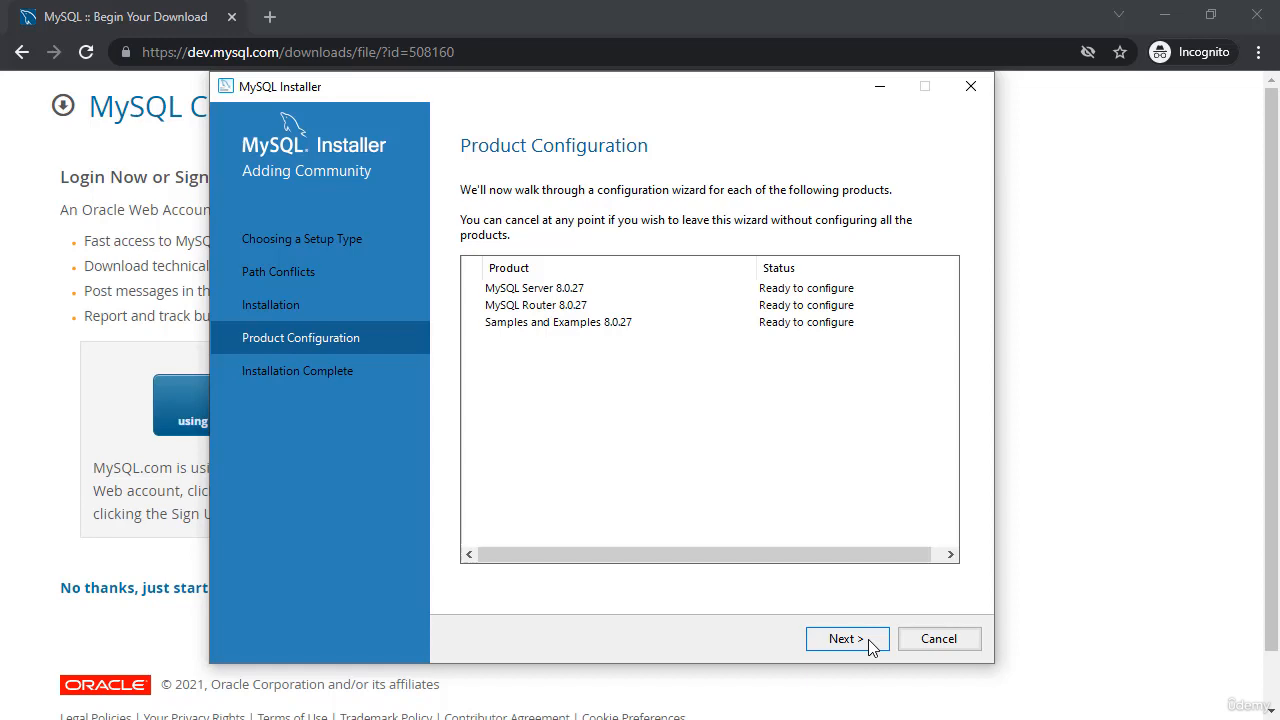
# Keep MySQL Server's Development Computer type and TCP/IP port 3306 defaults
pyautogui.click(870, 646)
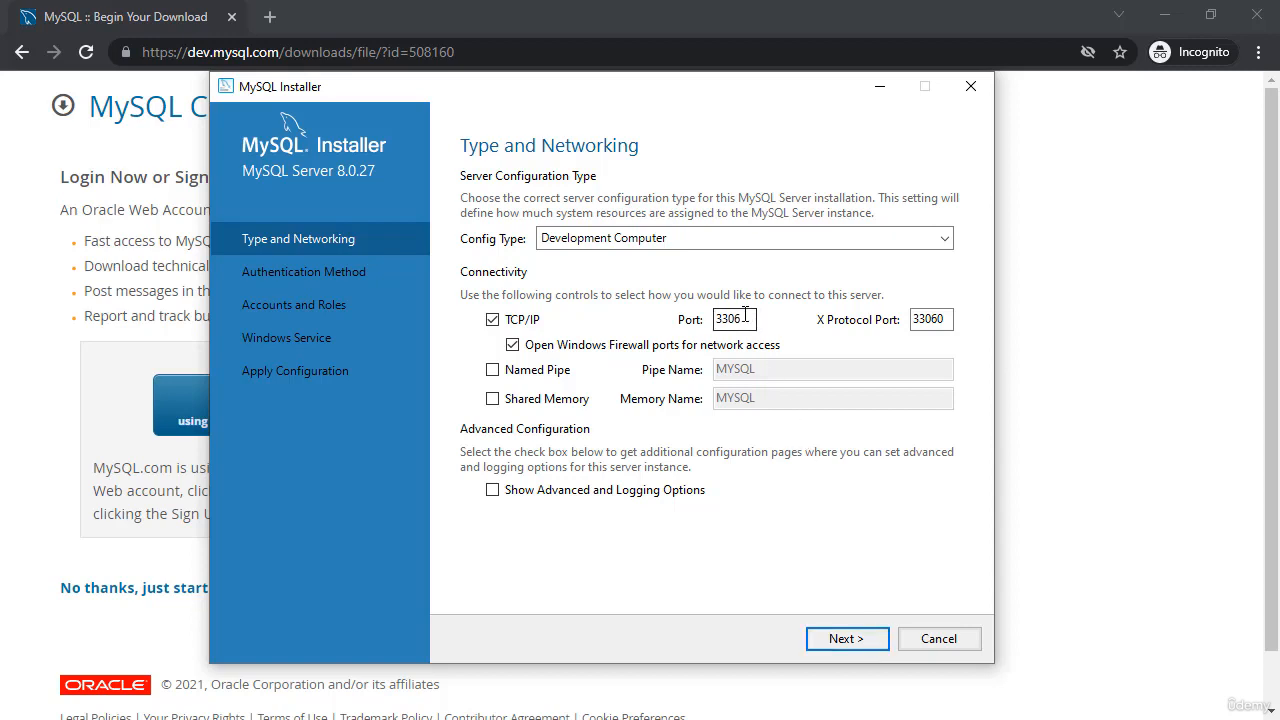
pyautogui.click(845, 639)
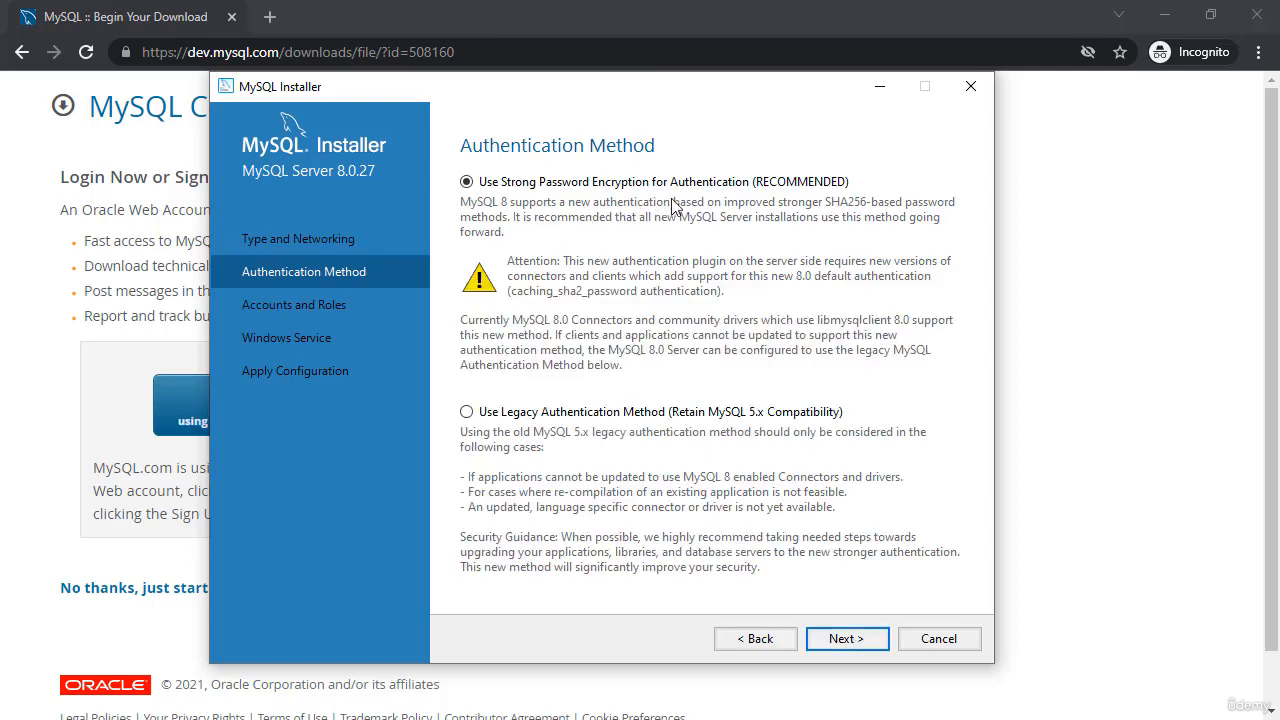
# Enter the same root password in the MySQL Root Password and Repeat Password fields
pyautogui.click(865, 645)
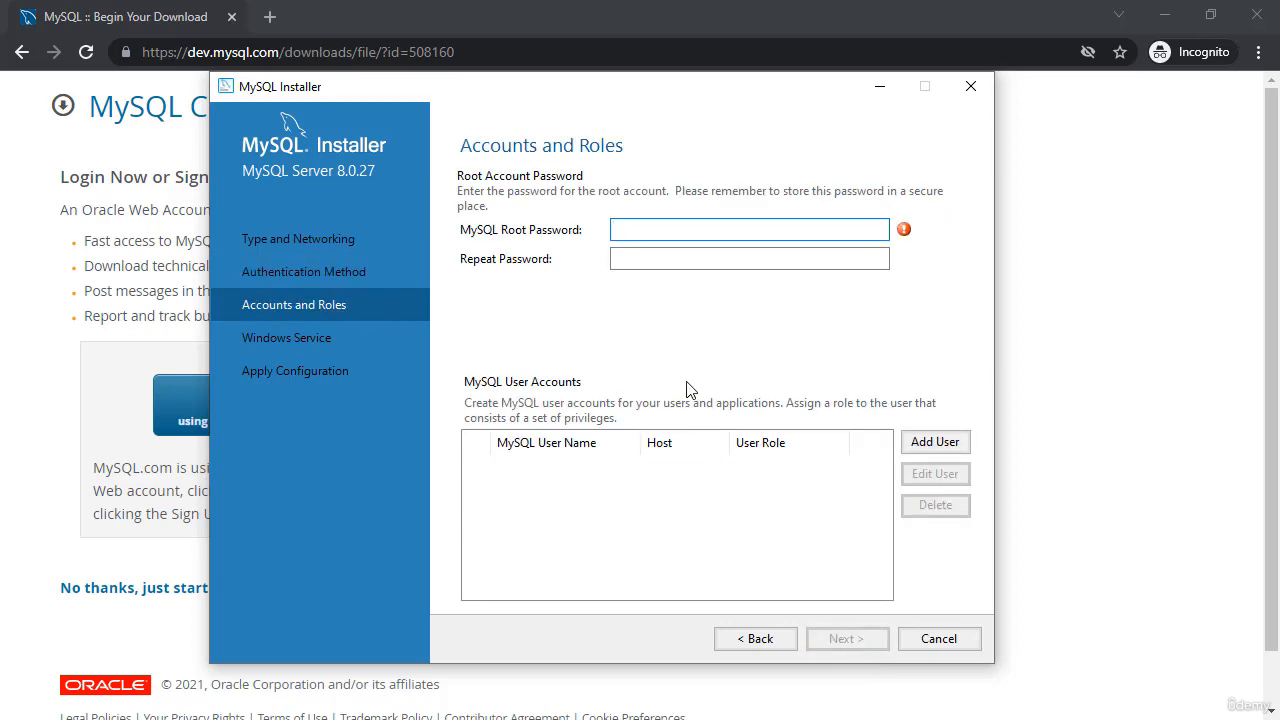
pyautogui.write('password1pass')
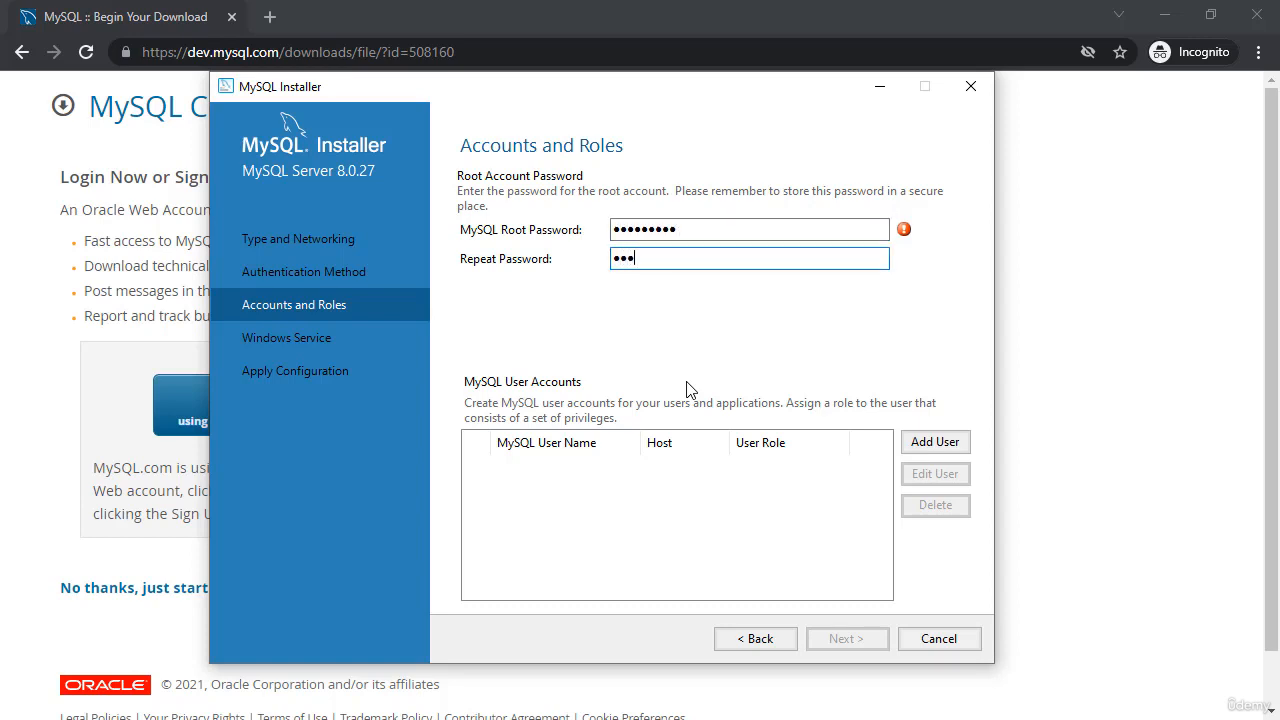
pyautogui.write('word1')
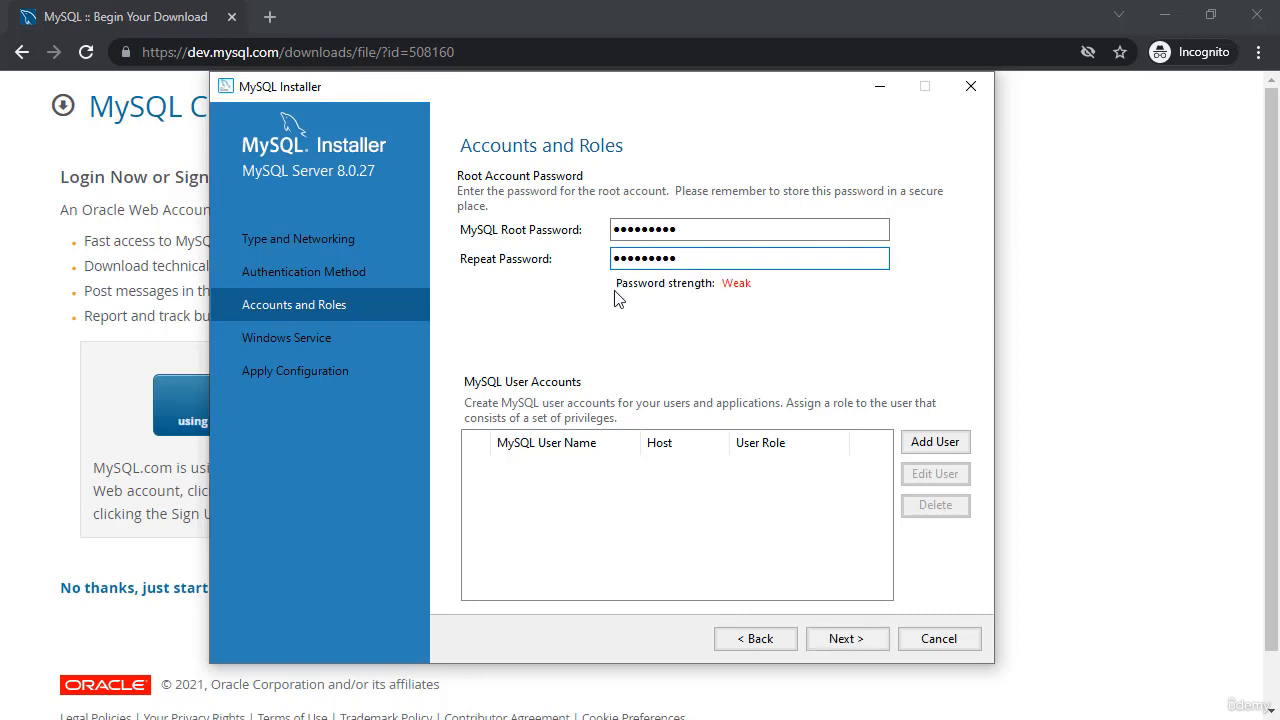
# Add user 'admin' for all hosts with the DB Admin role and a confirmed password
pyautogui.click(936, 443)
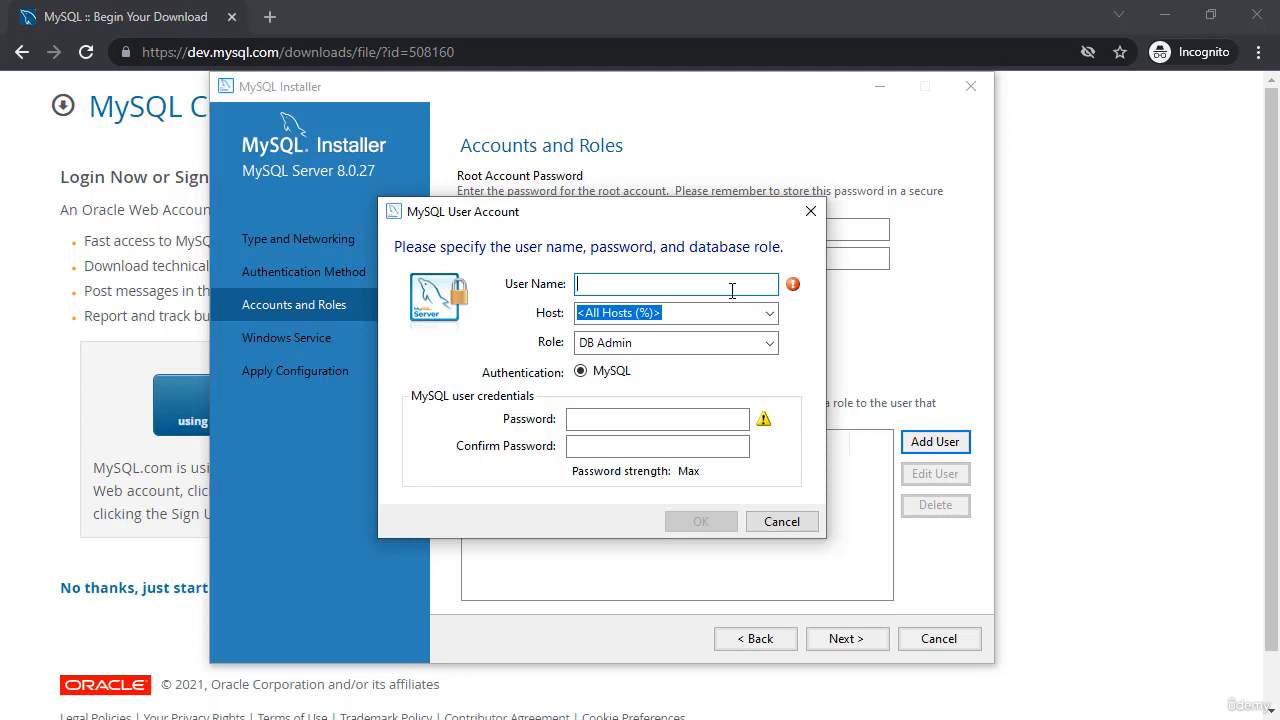
pyautogui.write('admin')
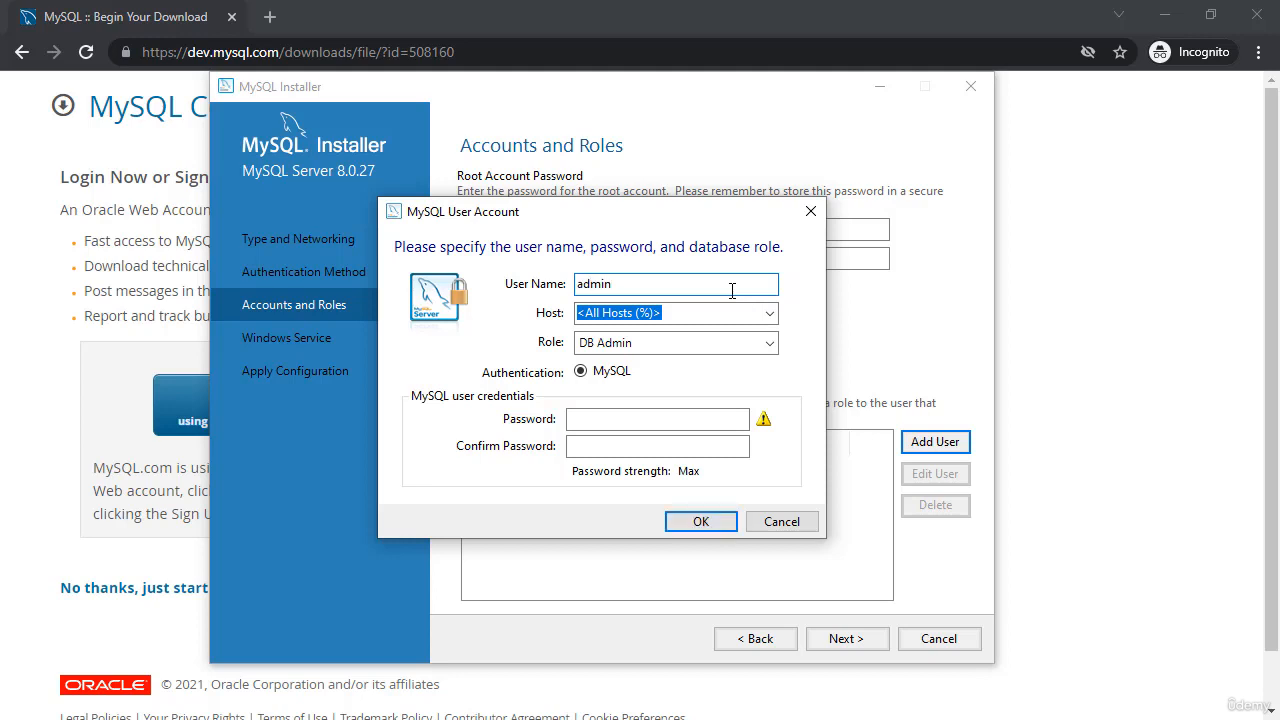
pyautogui.click(676, 343)
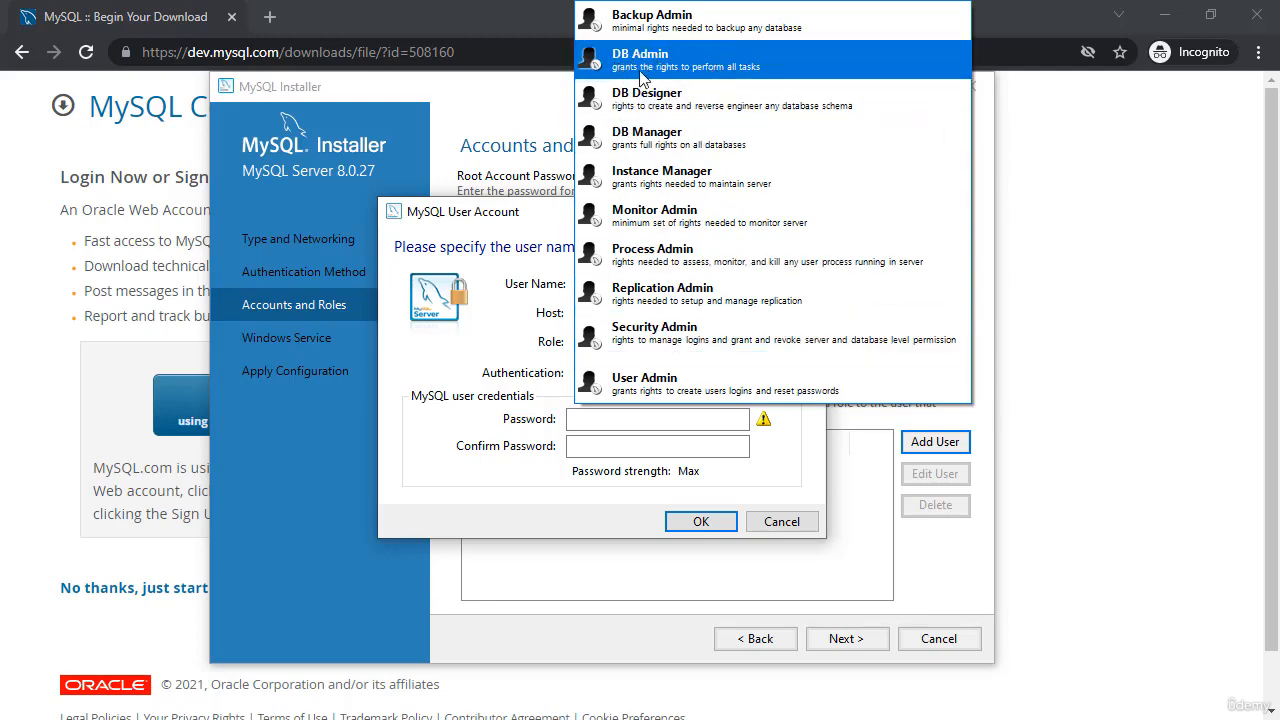
pyautogui.click(718, 67)
pyautogui.click(692, 422)
pyautogui.write('1234')
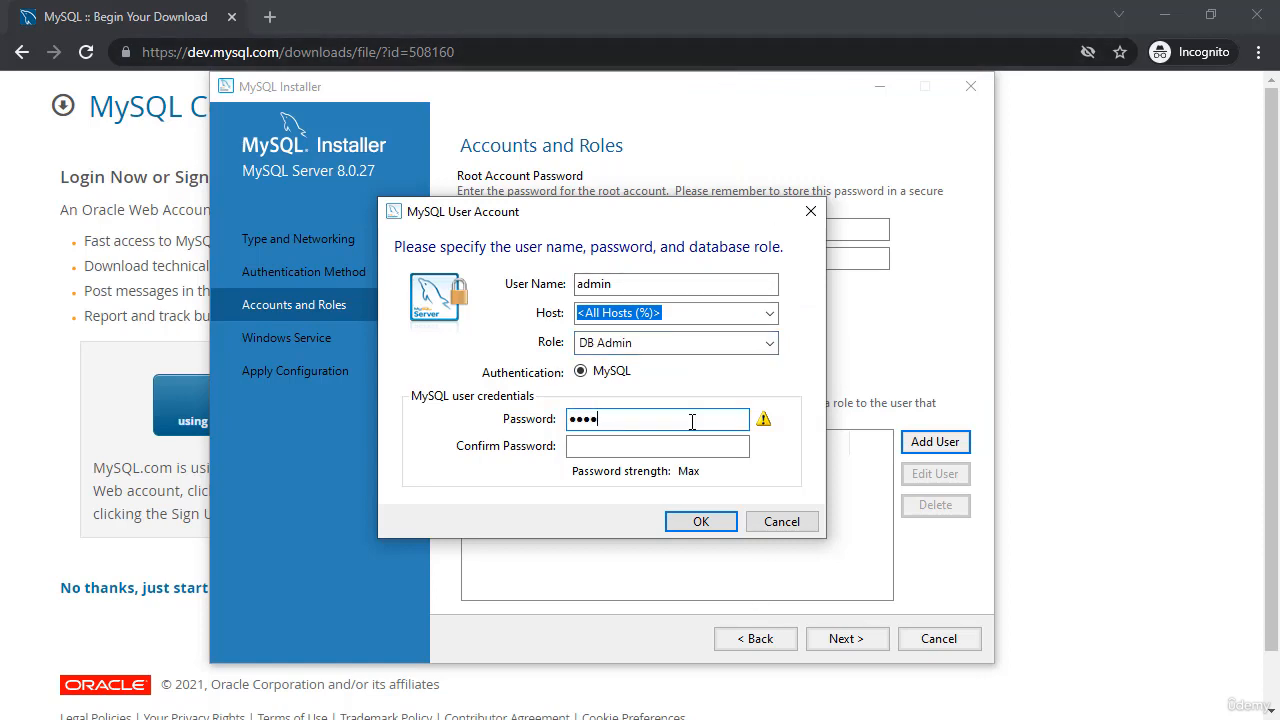
pyautogui.write('567890')
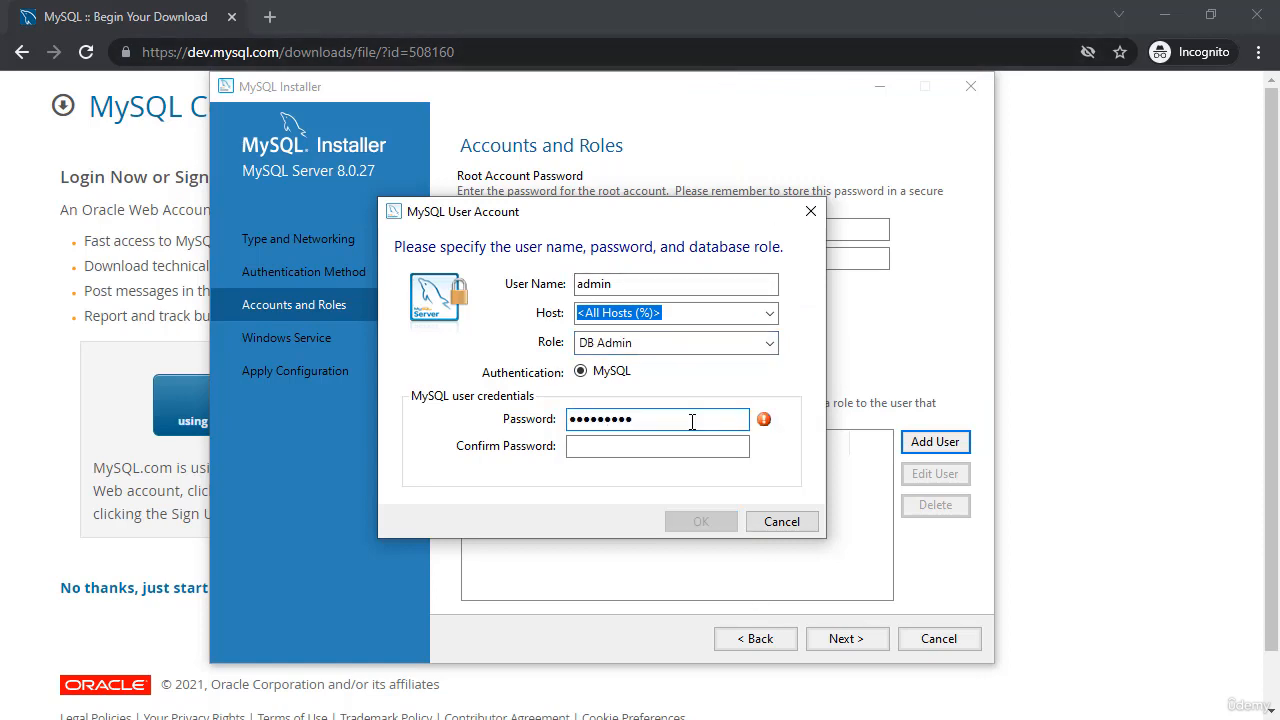
pyautogui.click(673, 440)
pyautogui.write('1234')
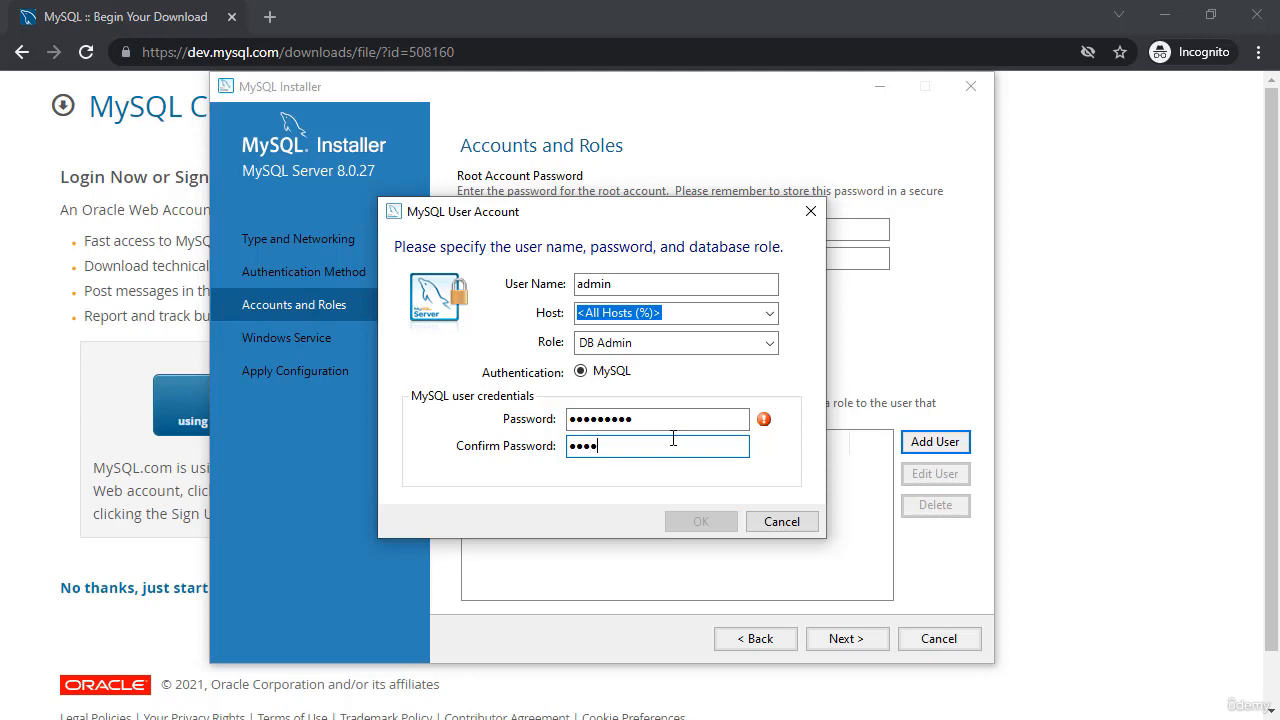
pyautogui.write('567890')
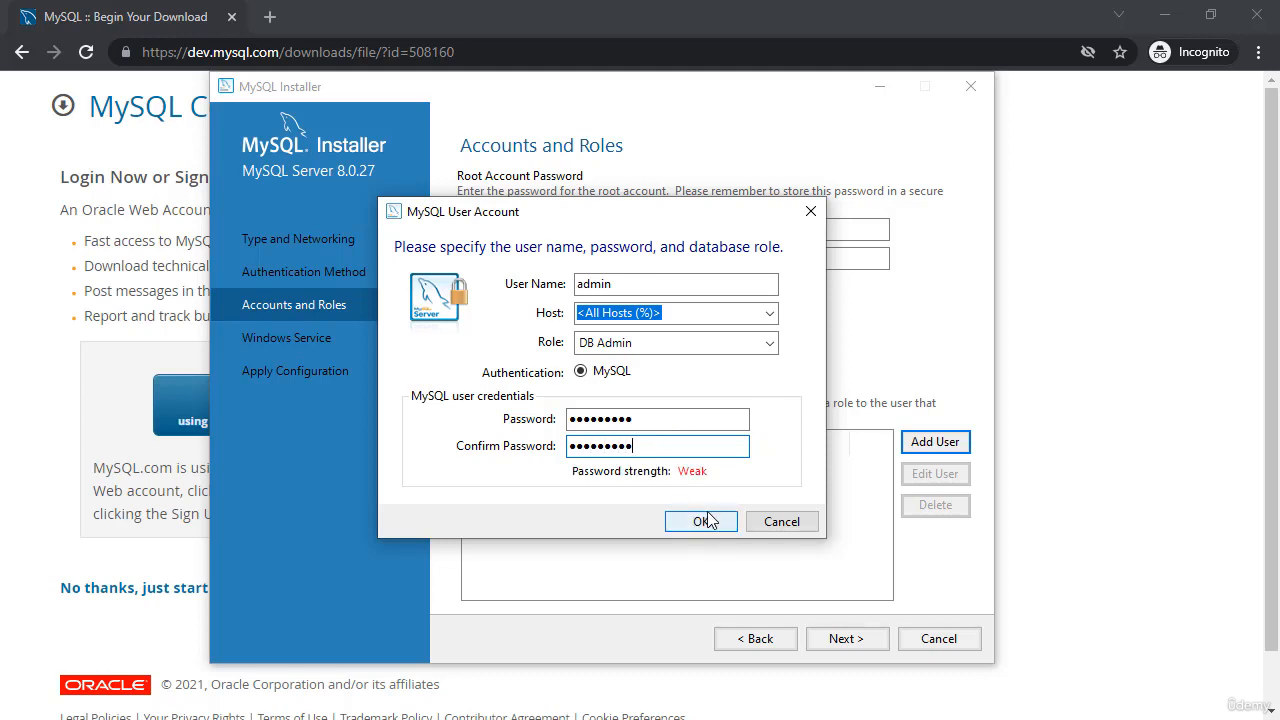
pyautogui.click(704, 521)
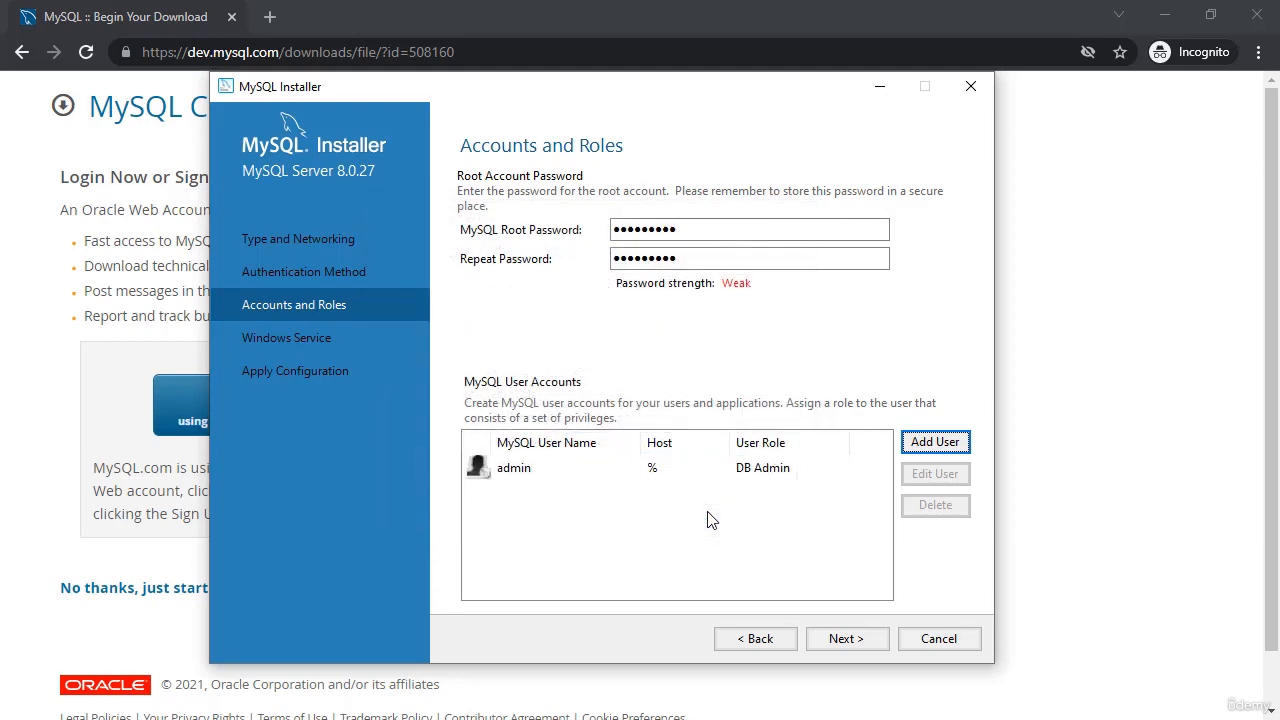
pyautogui.click(870, 643)
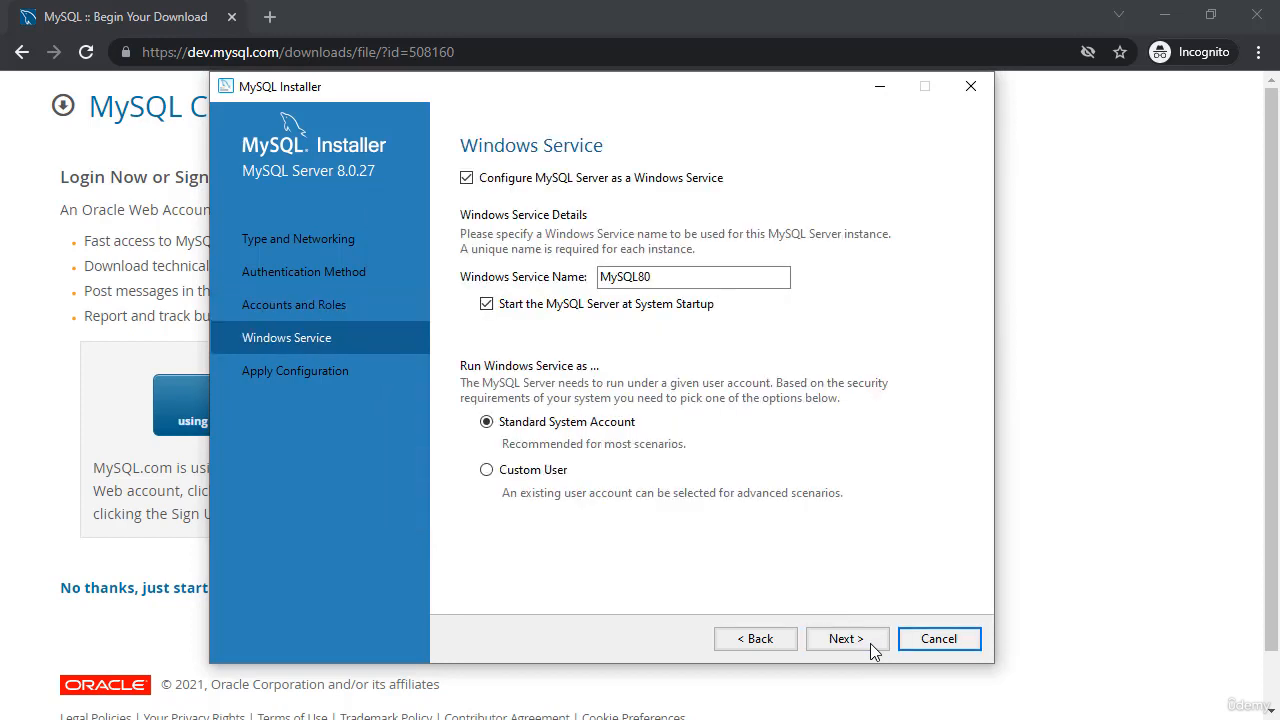
# Turn off starting MySQL Server at system startup, then execute the configuration and finish
pyautogui.click(487, 306)
pyautogui.click(870, 645)
pyautogui.click(868, 642)
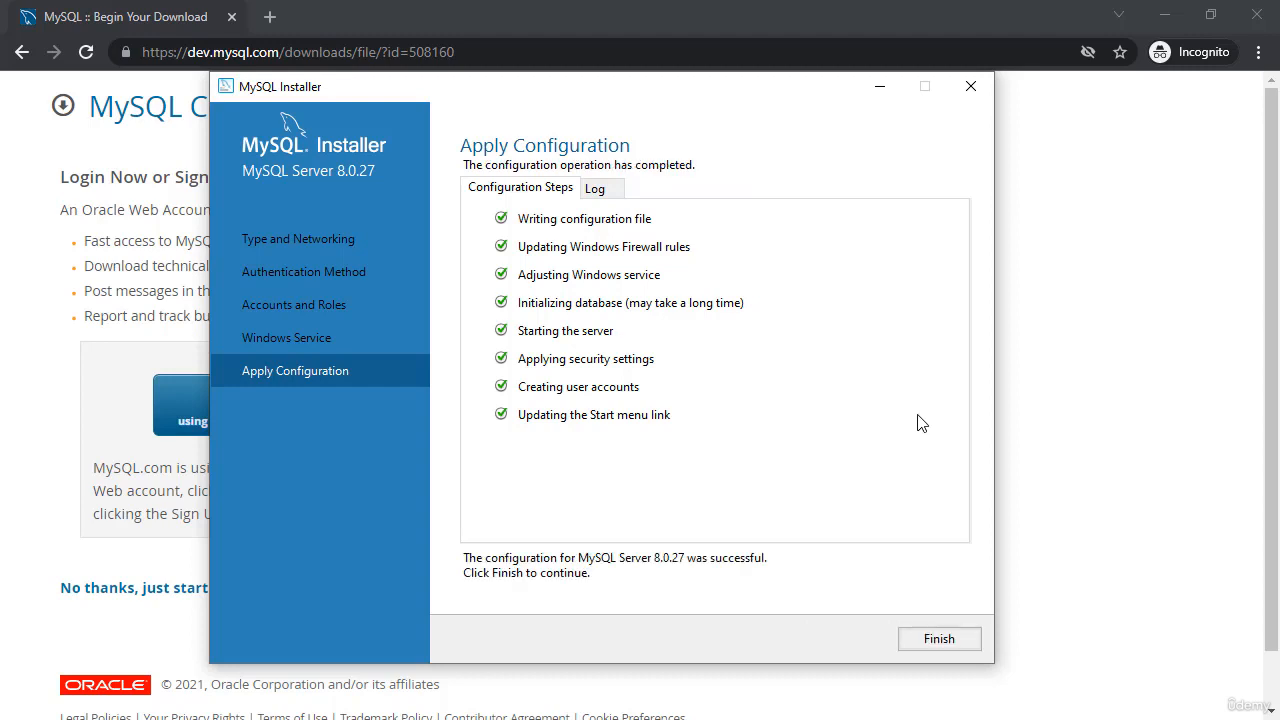
pyautogui.click(946, 641)
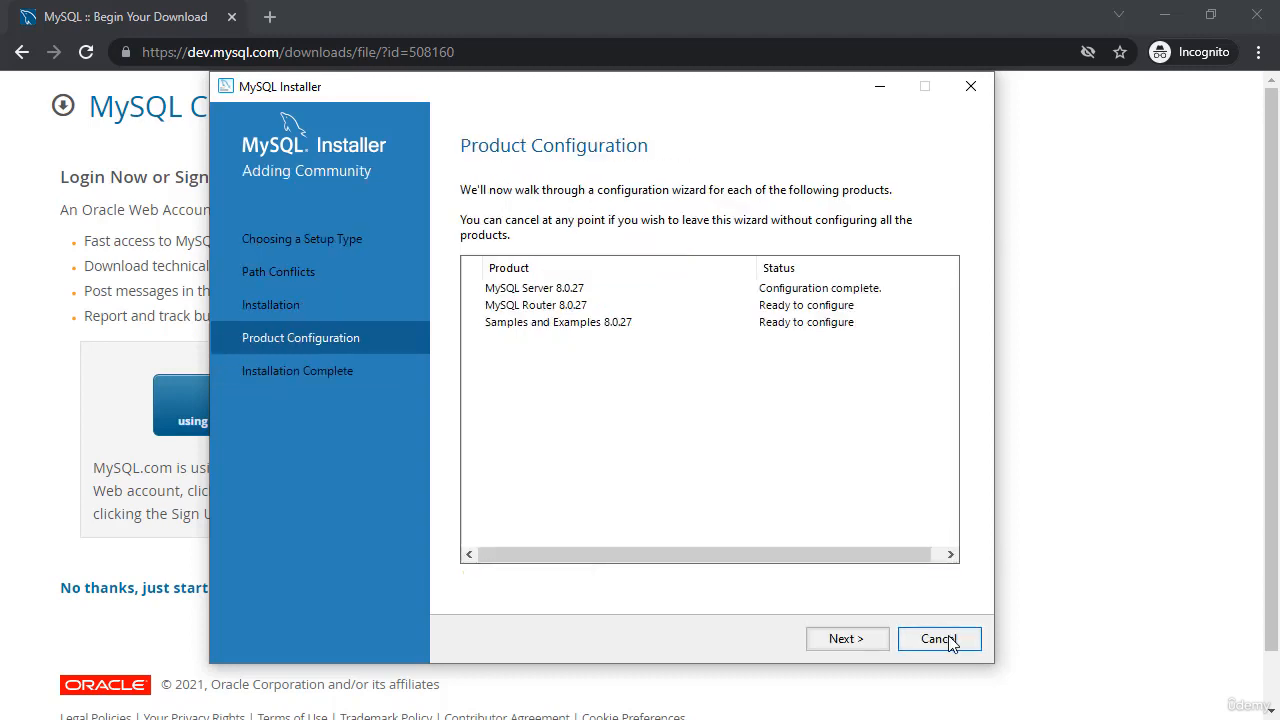
# Skip the MySQL Router configuration without bootstrapping a cluster and move to the samples connection
pyautogui.click(846, 640)
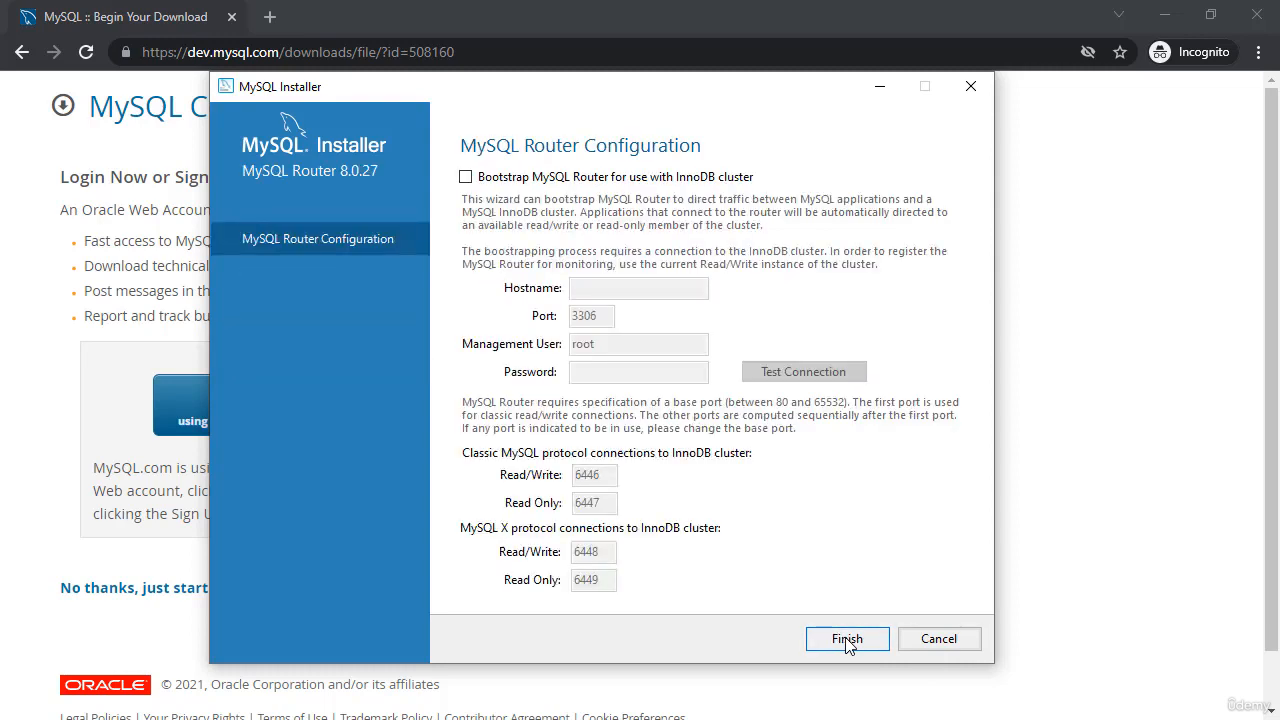
pyautogui.click(847, 640)
pyautogui.click(846, 640)
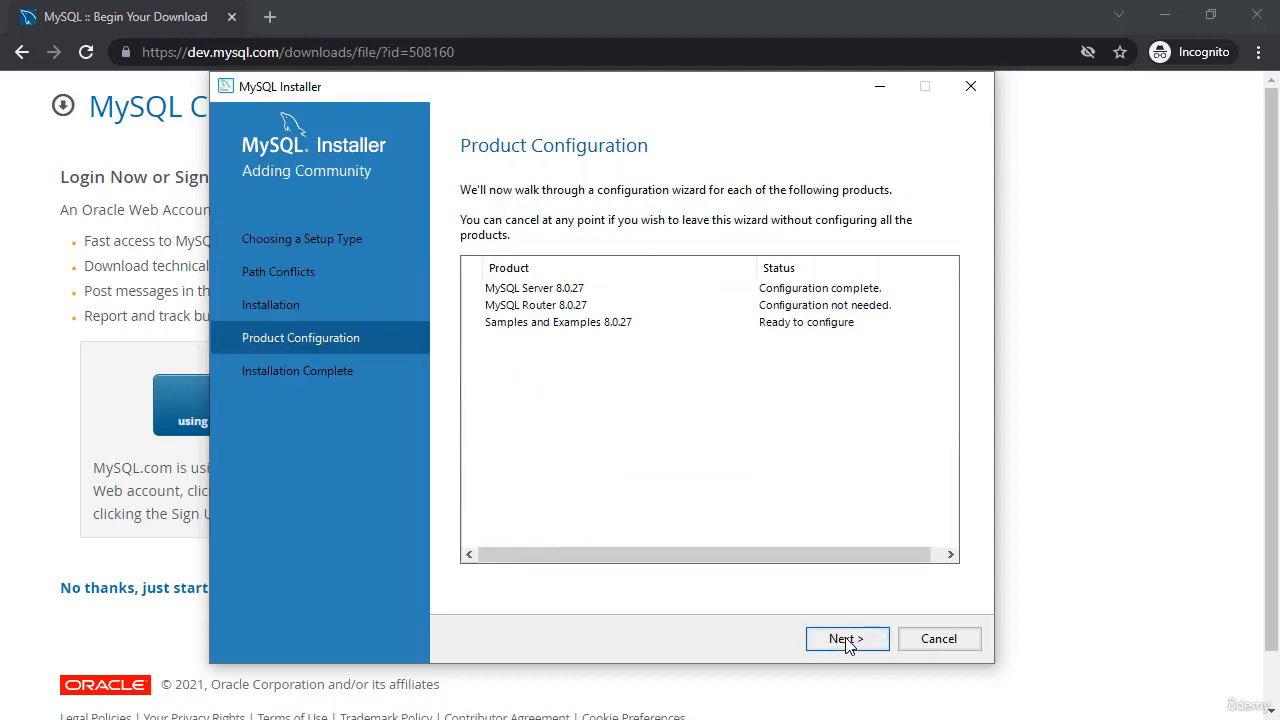
# Enter the root password and verify the samples' connection to the local server
pyautogui.click(638, 507)
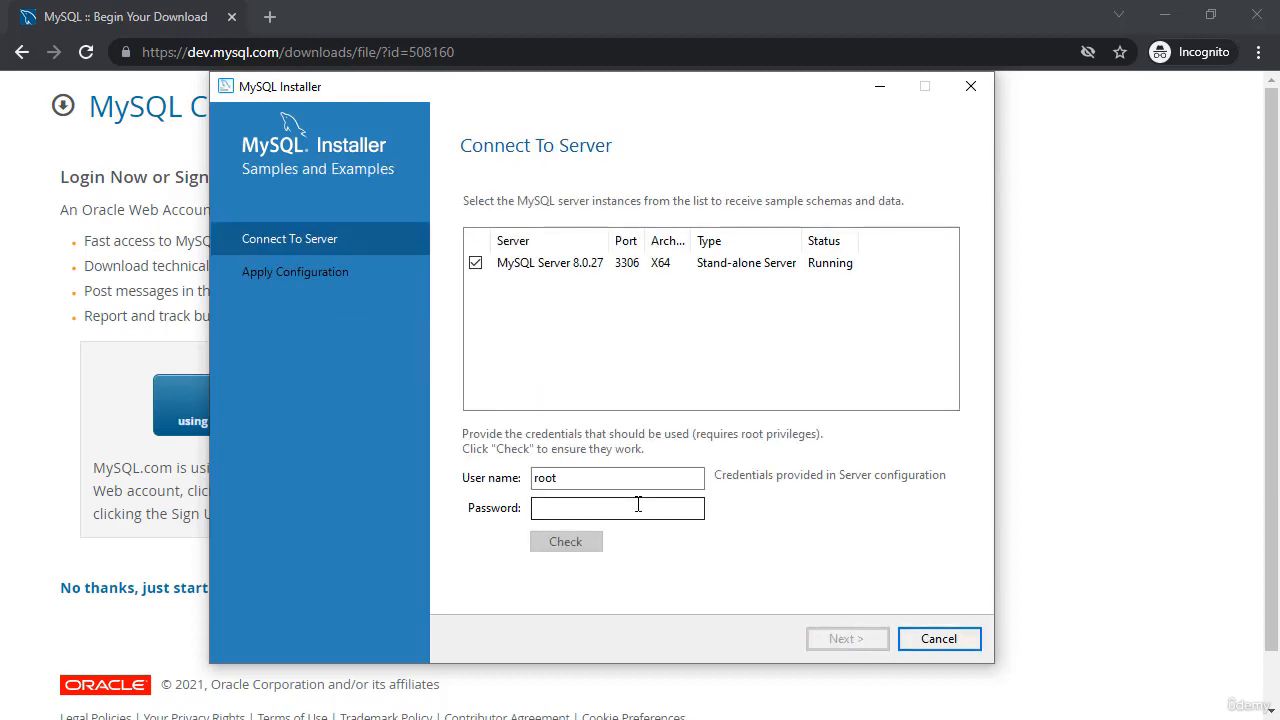
pyautogui.click(637, 507)
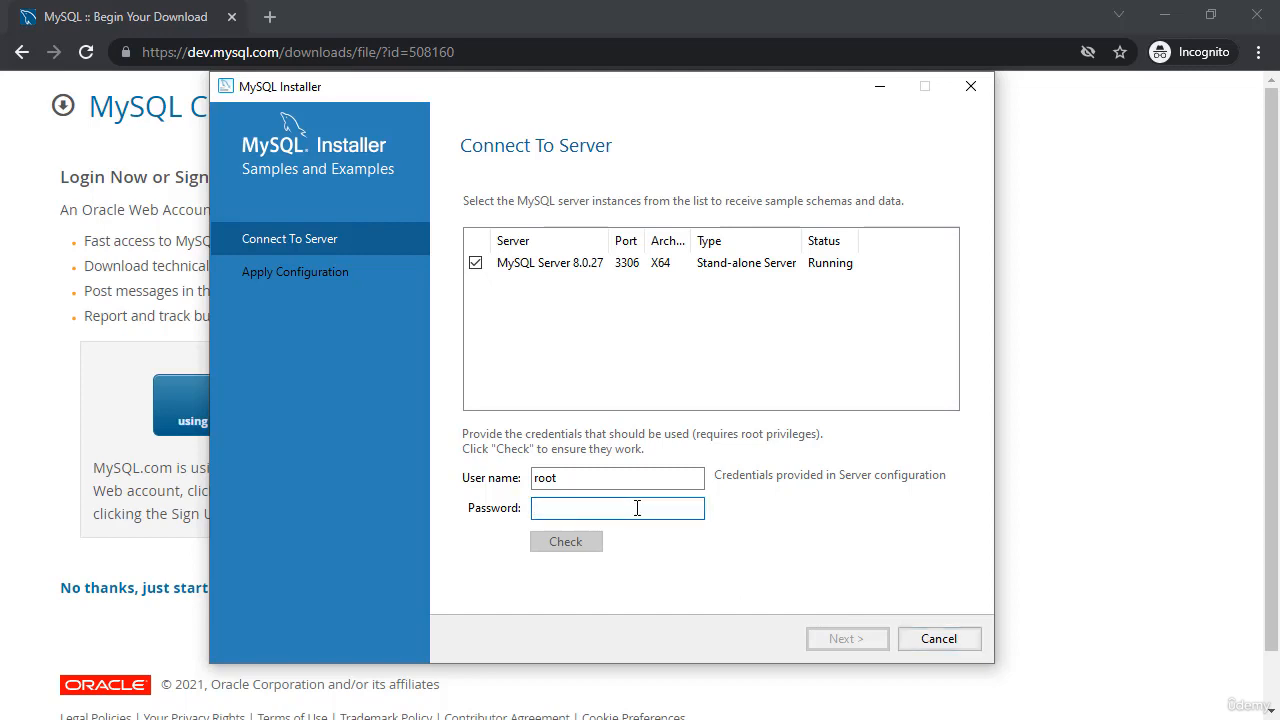
pyautogui.write('password')
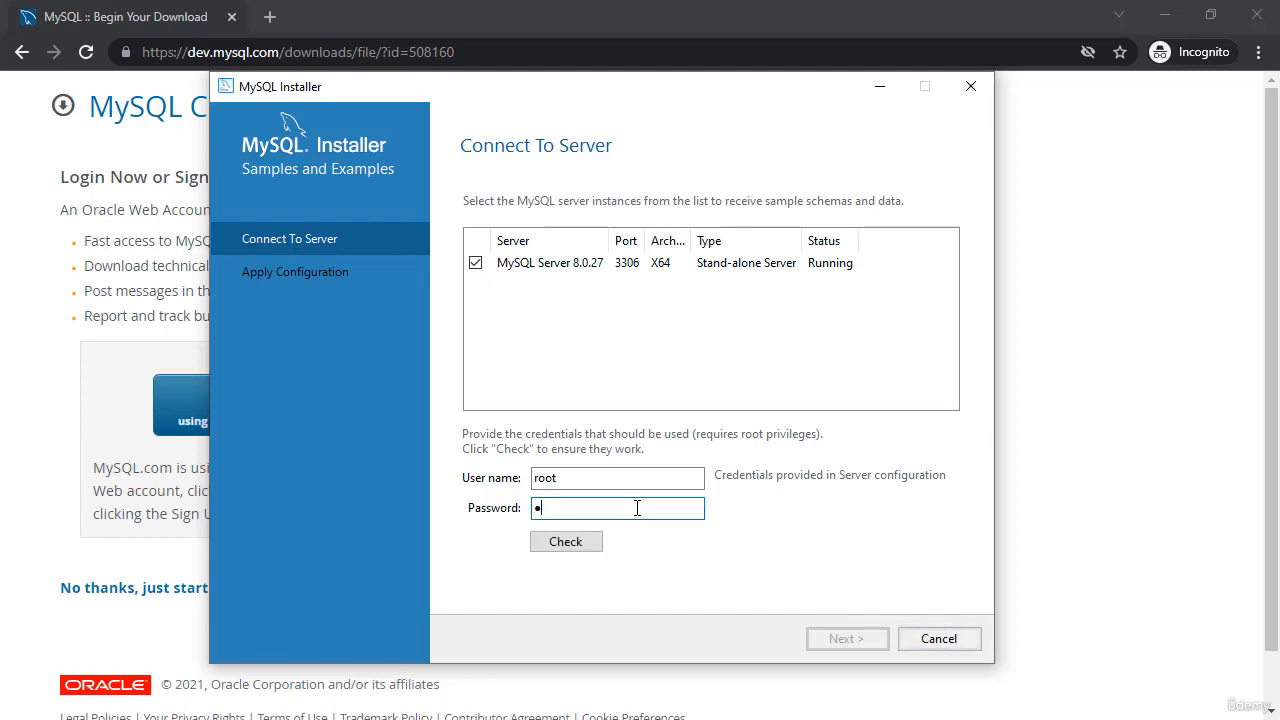
pyautogui.write('1')
pyautogui.click(572, 549)
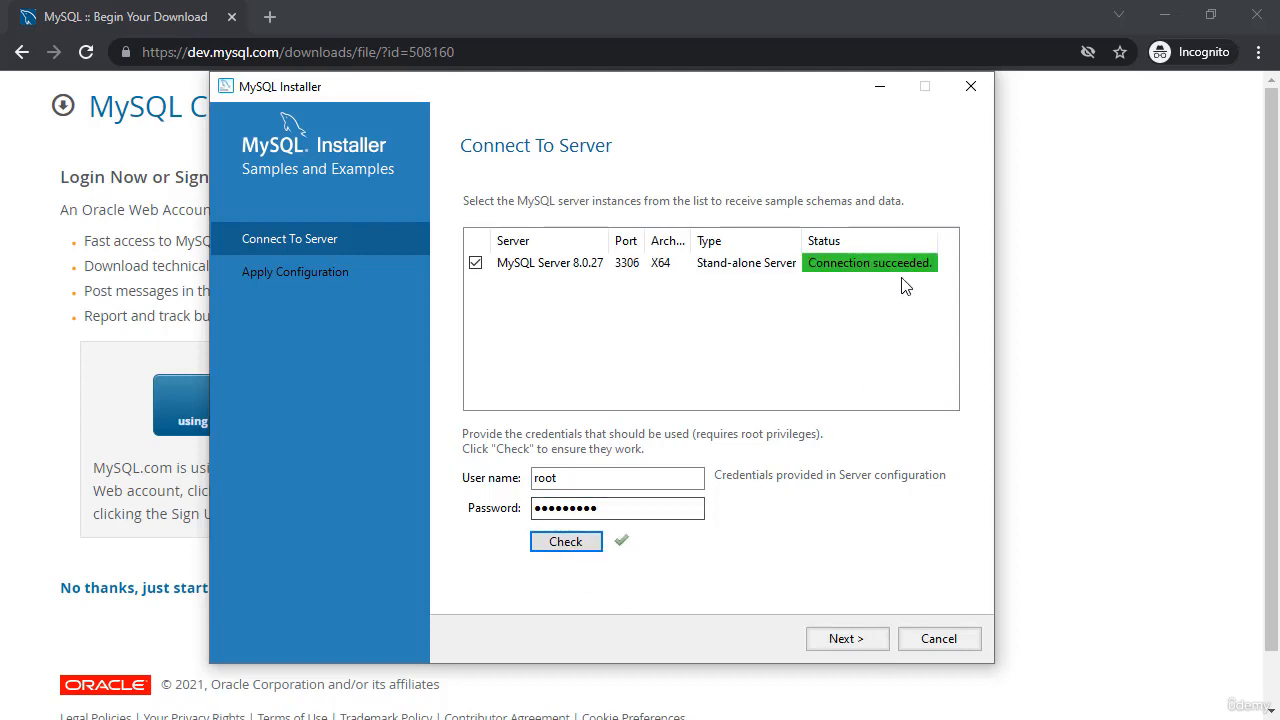
pyautogui.click(846, 639)
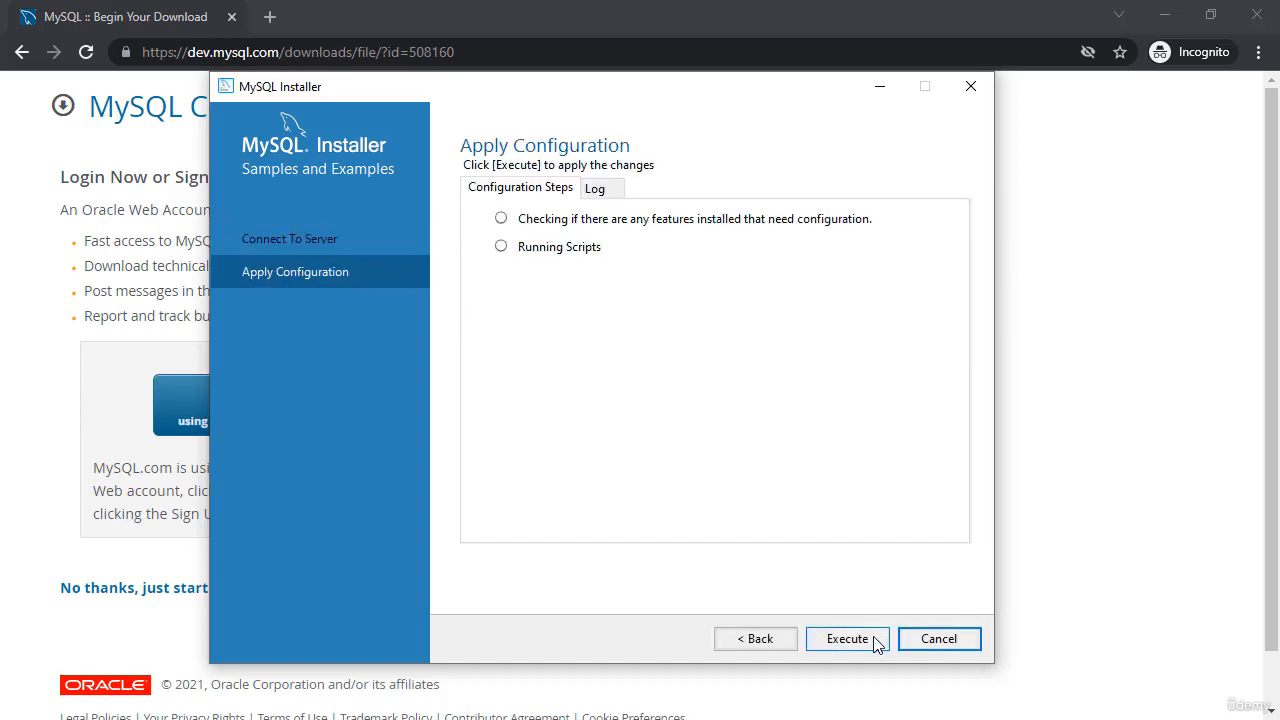
# Apply the Samples and Examples 8.0.27 configuration, then finish and close the installer
pyautogui.click(874, 640)
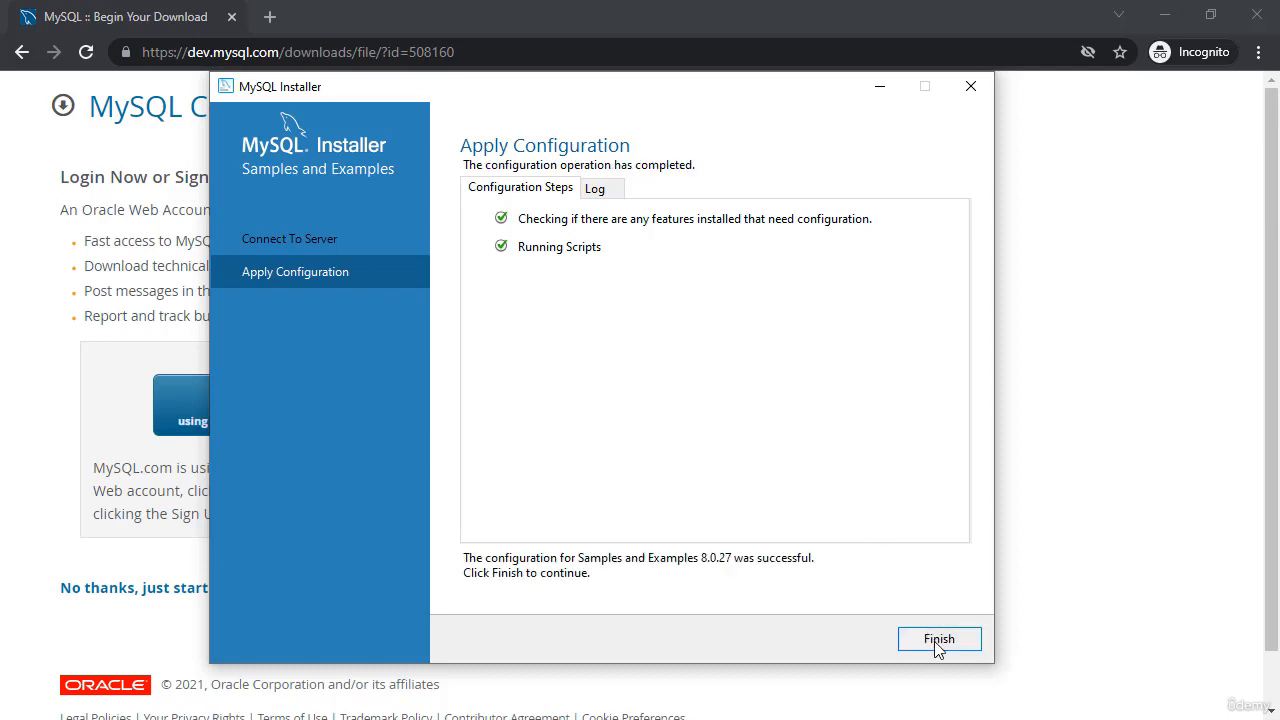
pyautogui.click(939, 640)
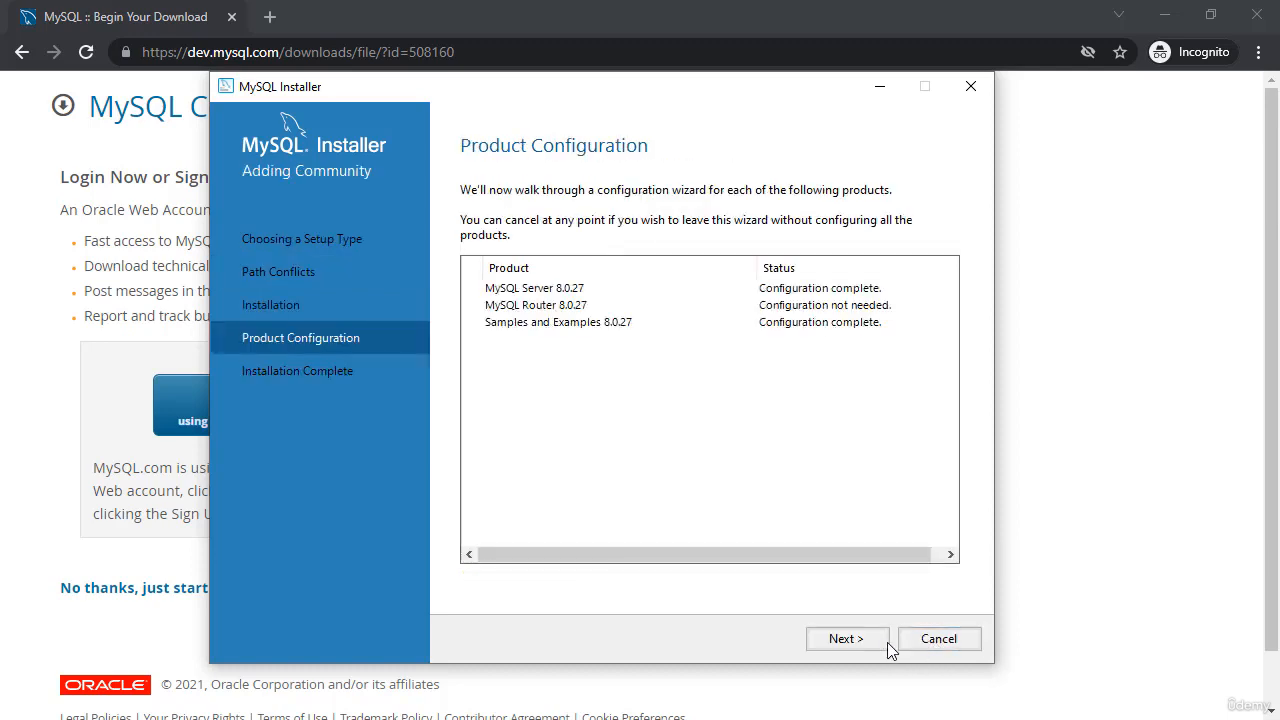
pyautogui.click(855, 640)
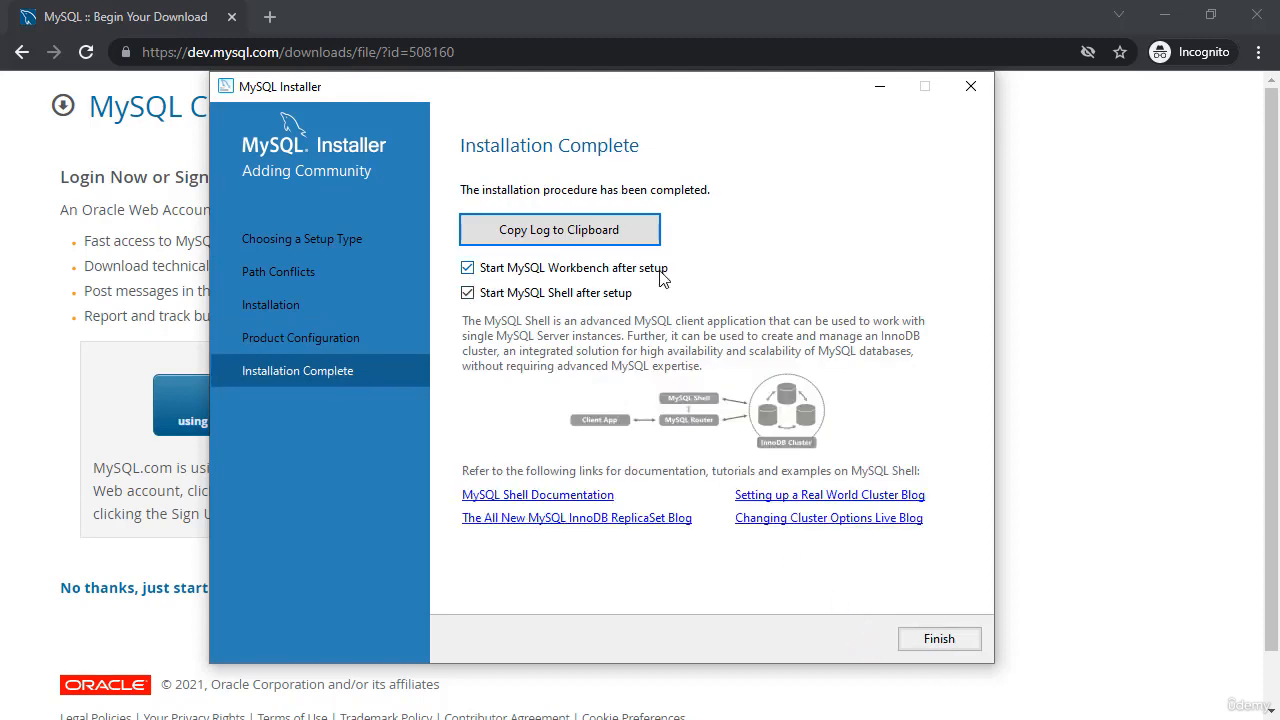
pyautogui.click(958, 655)
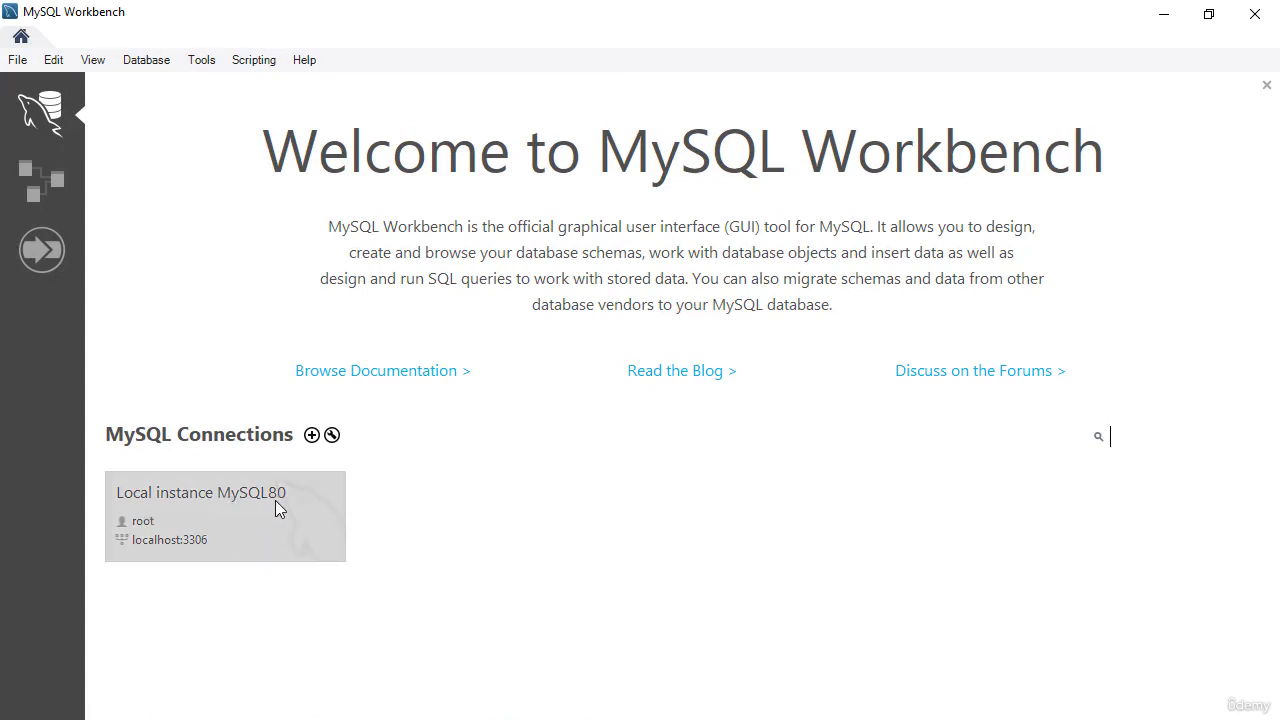
# Connect to Local instance MySQL80 as root and drag the splitter to enlarge the query editor
pyautogui.click(222, 510)
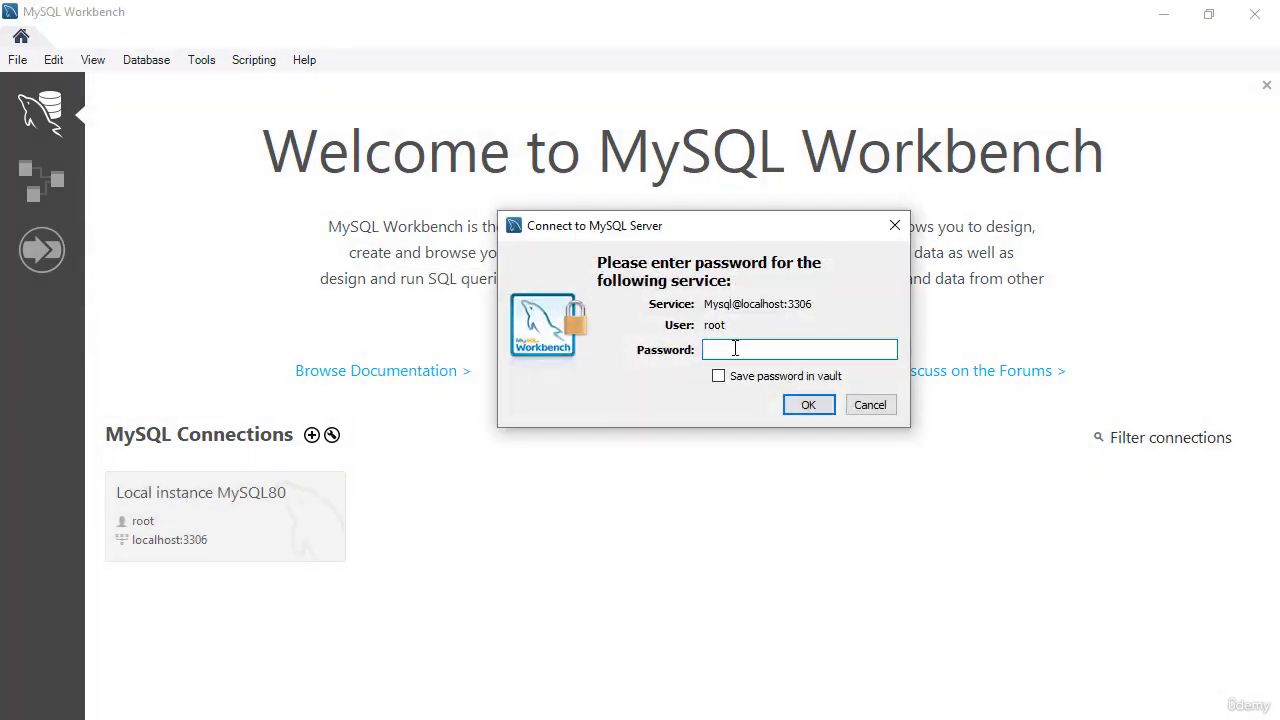
pyautogui.write('**********')
pyautogui.click(808, 405)
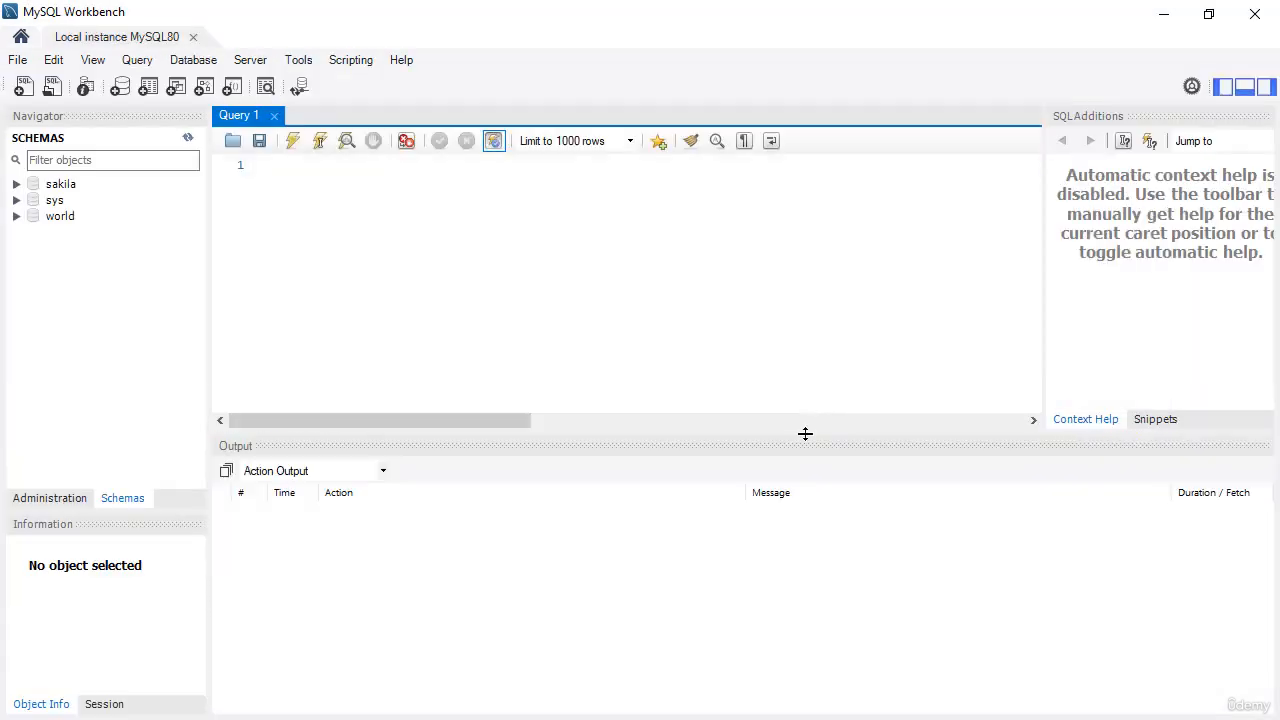
pyautogui.moveTo(767, 433); pyautogui.dragTo(740, 526)
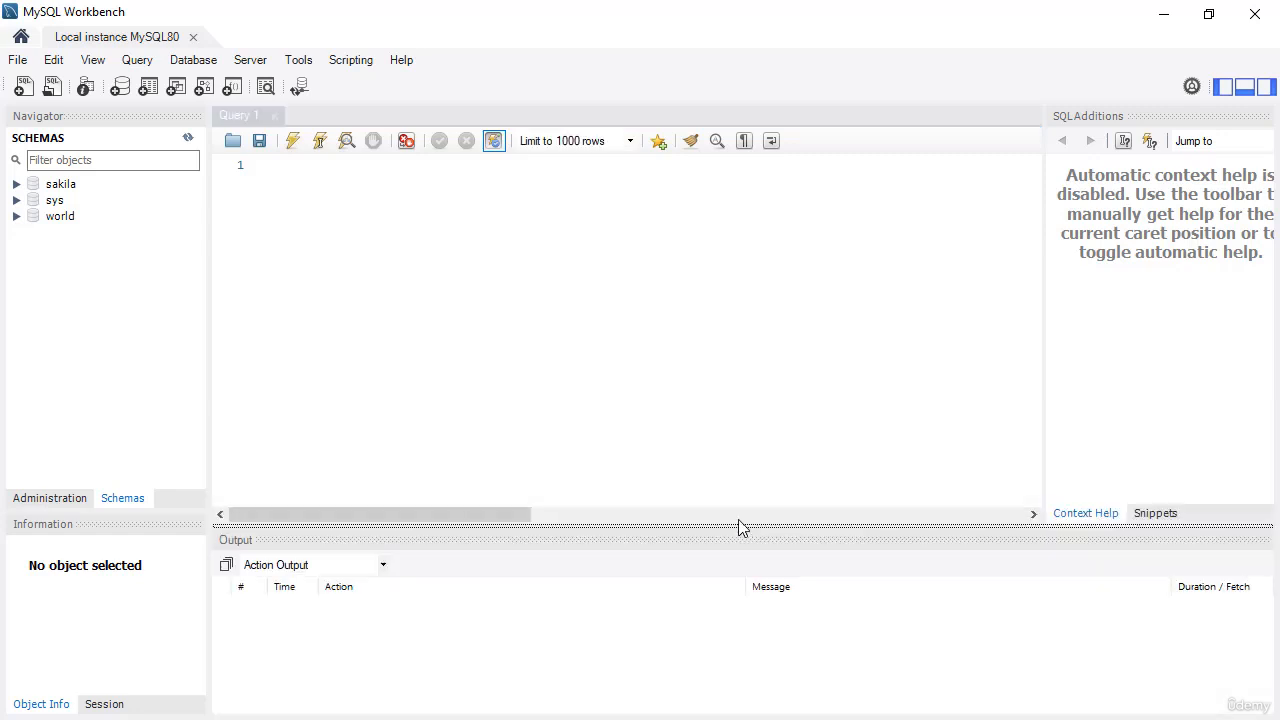